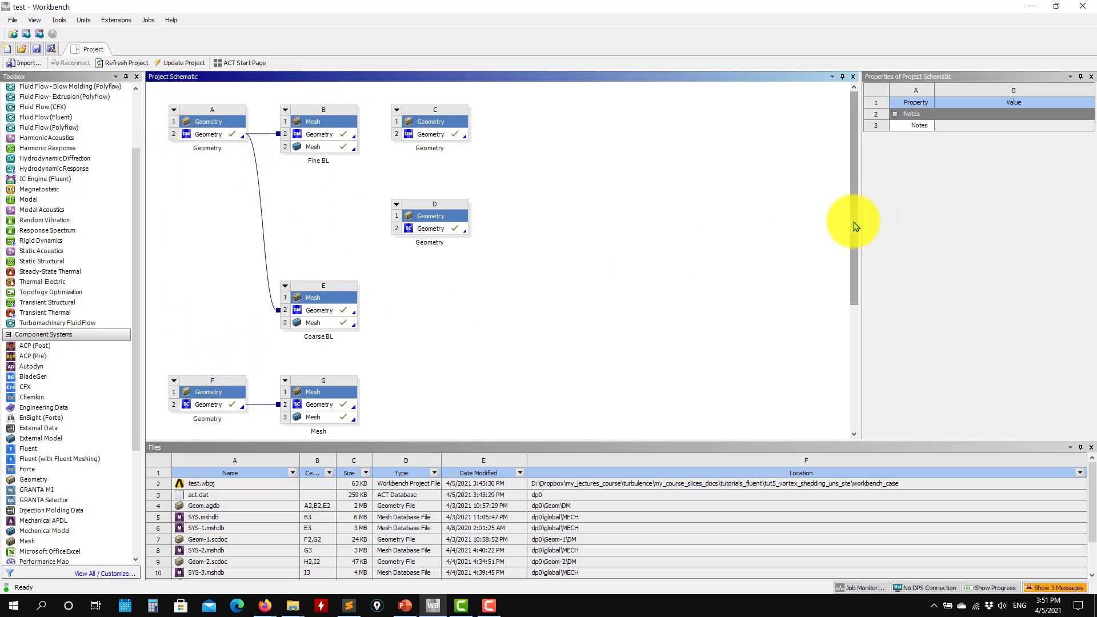
Add a Mesh system linked to Geometry D, save the project, and launch its Meshing editor
{"action": "left_click_drag", "start_coordinate": [861, 231], "coordinate": [869, 273]}
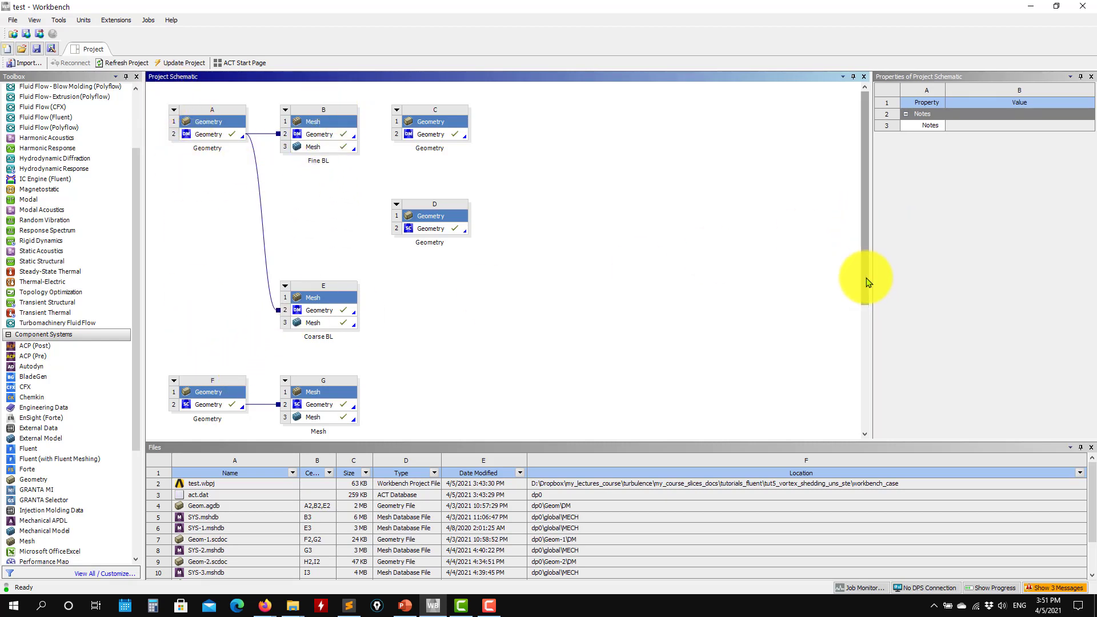
{"action": "scroll", "coordinate": [868, 291], "scroll_direction": "down", "scroll_amount": 3}
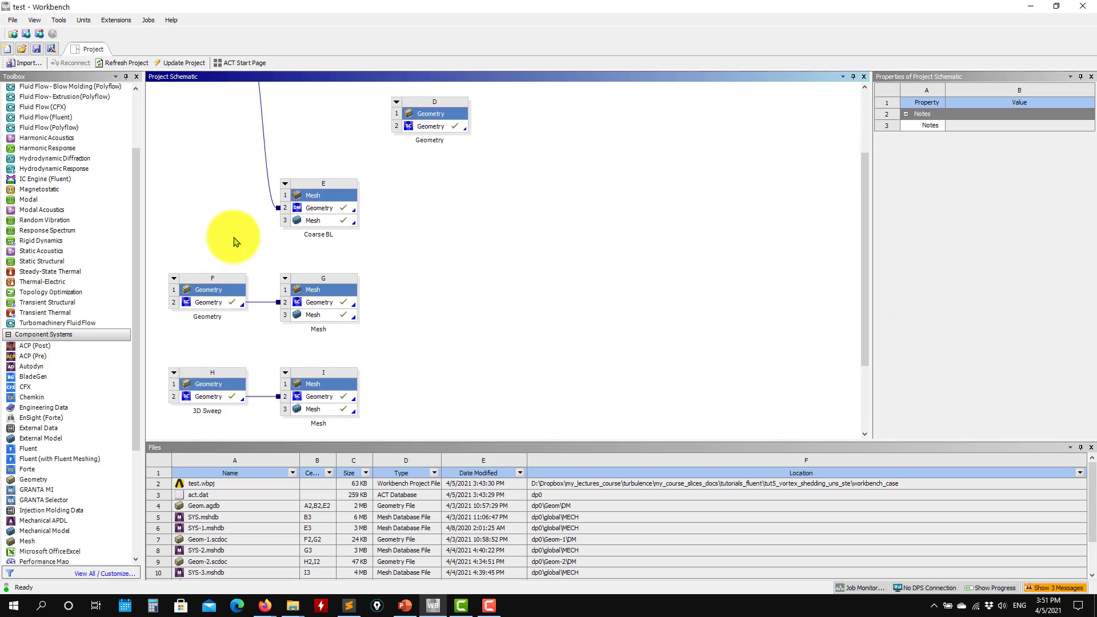
{"action": "scroll", "coordinate": [864, 400], "scroll_direction": "down", "scroll_amount": 3}
{"action": "scroll", "coordinate": [473, 98], "scroll_direction": "up", "scroll_amount": 6}
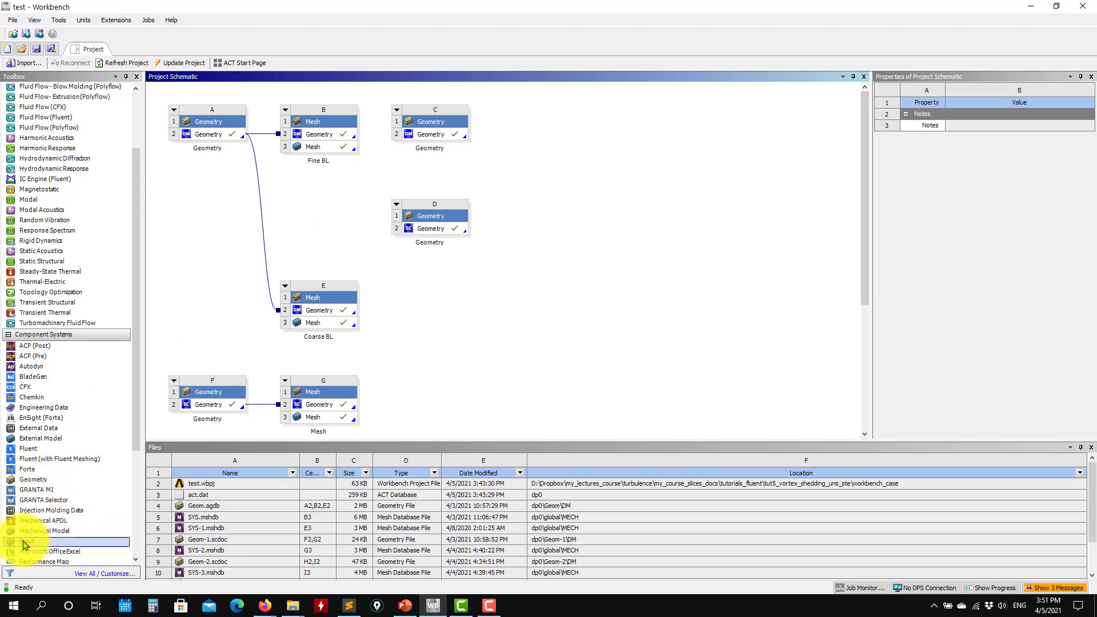
{"action": "left_click_drag", "start_coordinate": [23, 540], "coordinate": [448, 234]}
{"action": "left_click", "coordinate": [14, 32]}
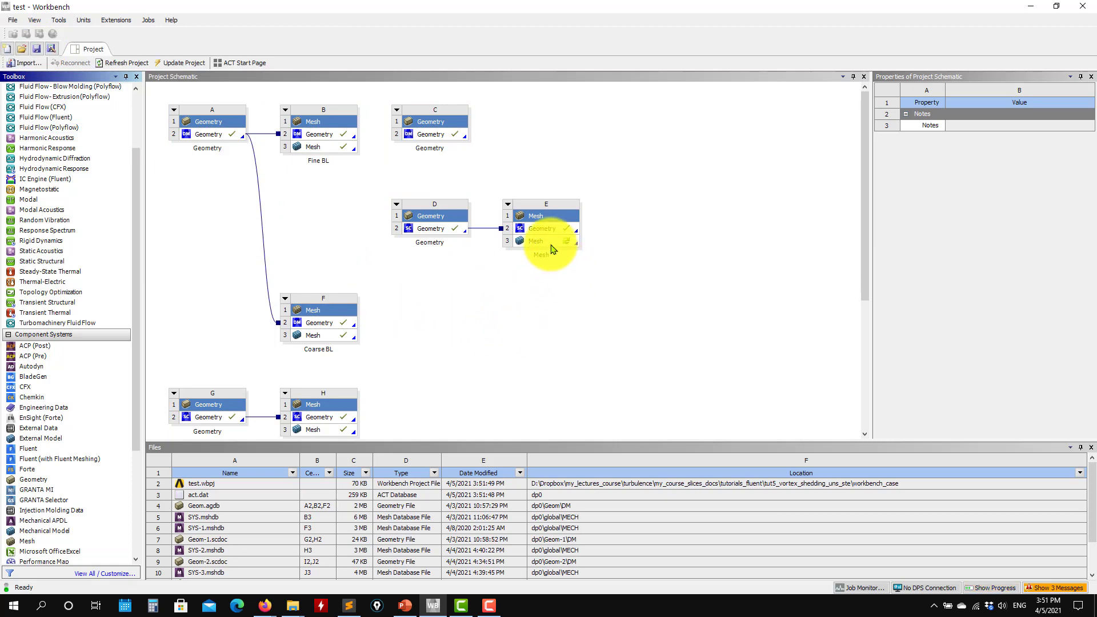
{"action": "double_click", "coordinate": [553, 245]}
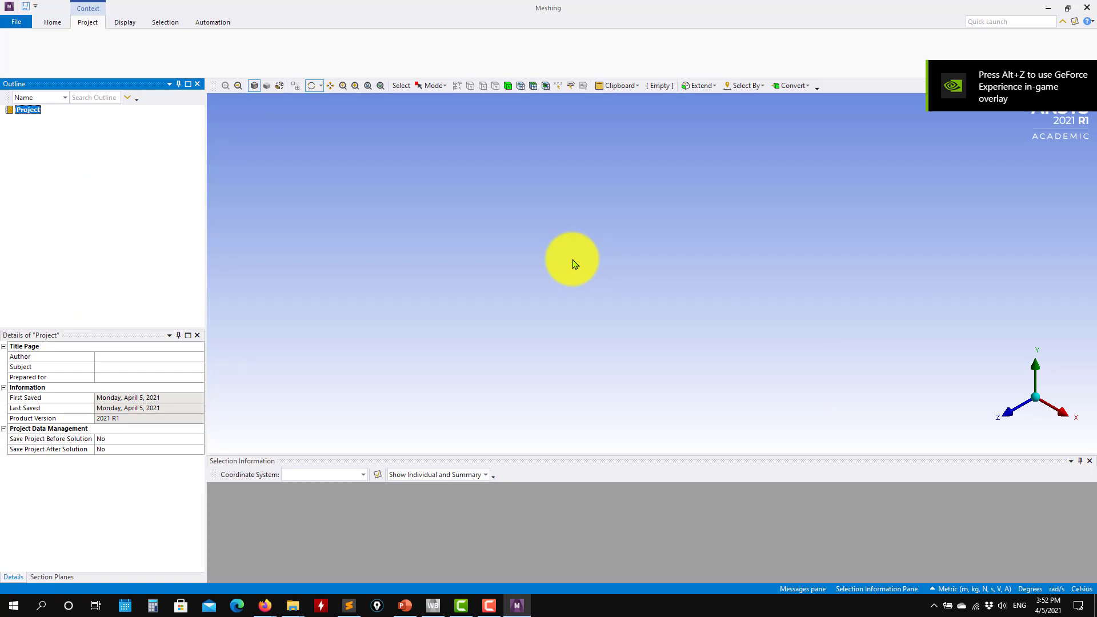
View the model face-on along +Z and suppress the Geom-4\boi body
{"action": "left_click", "coordinate": [432, 607]}
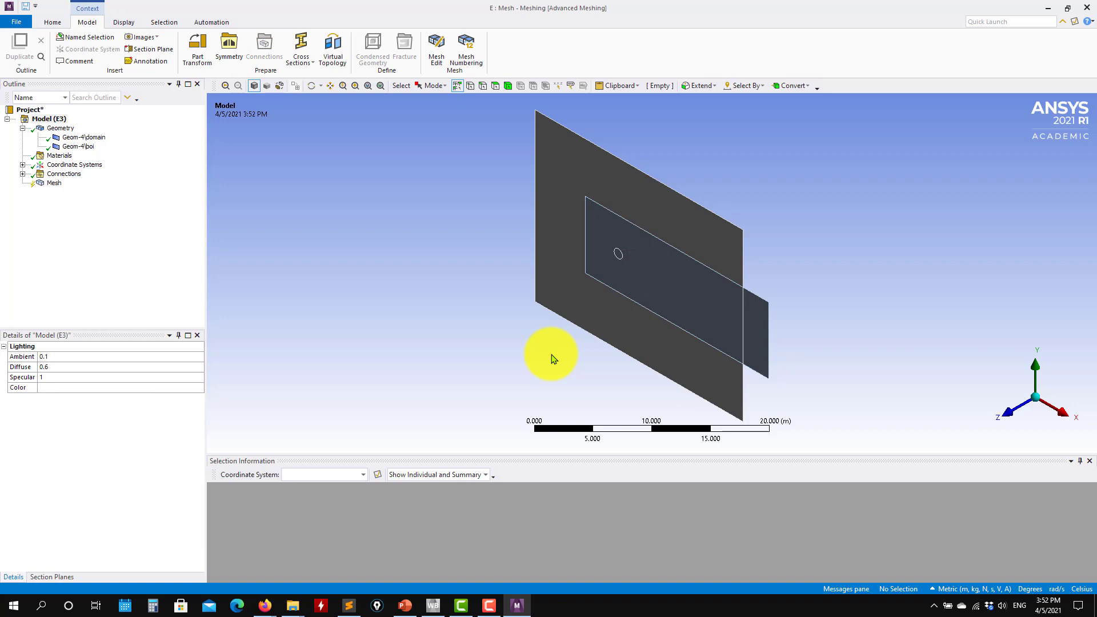
{"action": "left_click", "coordinate": [1012, 416]}
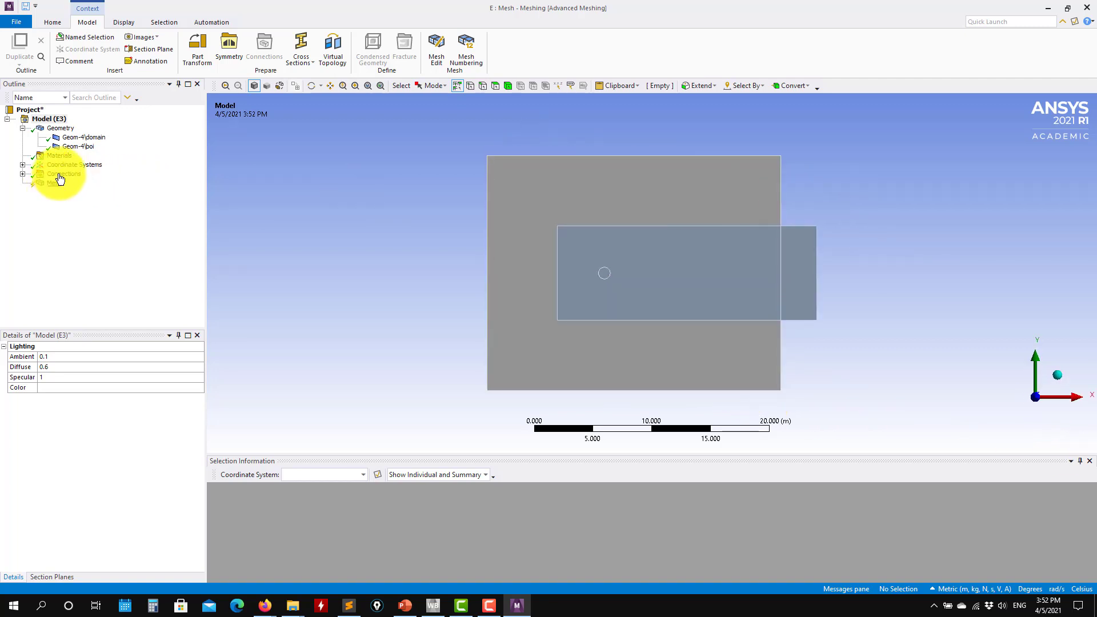
{"action": "left_click", "coordinate": [80, 146]}
{"action": "right_click", "coordinate": [86, 153]}
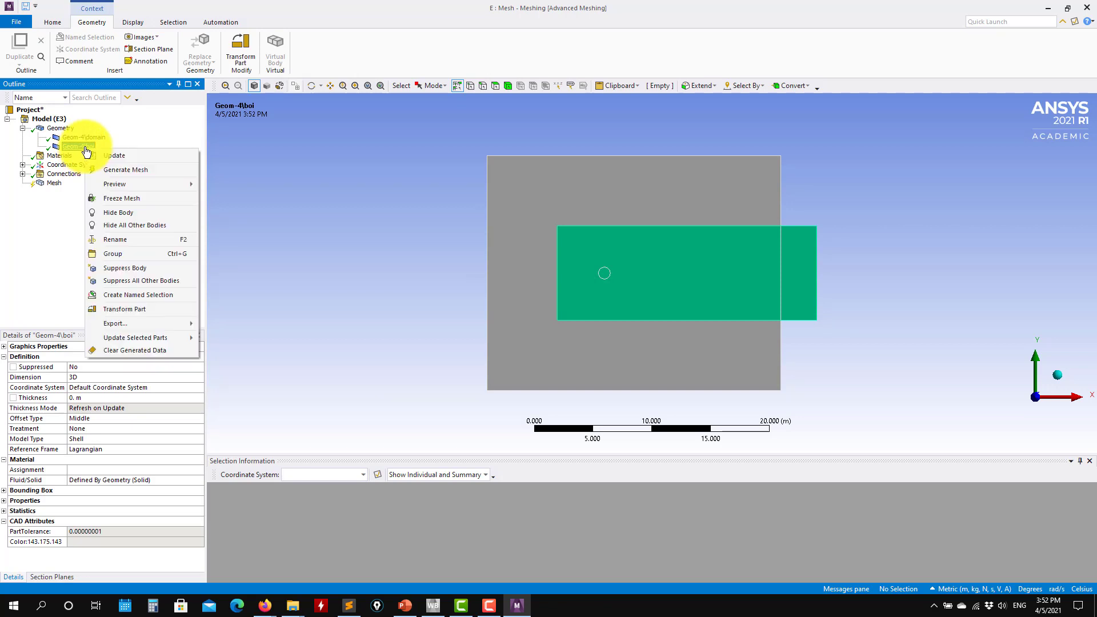
{"action": "left_click", "coordinate": [150, 268]}
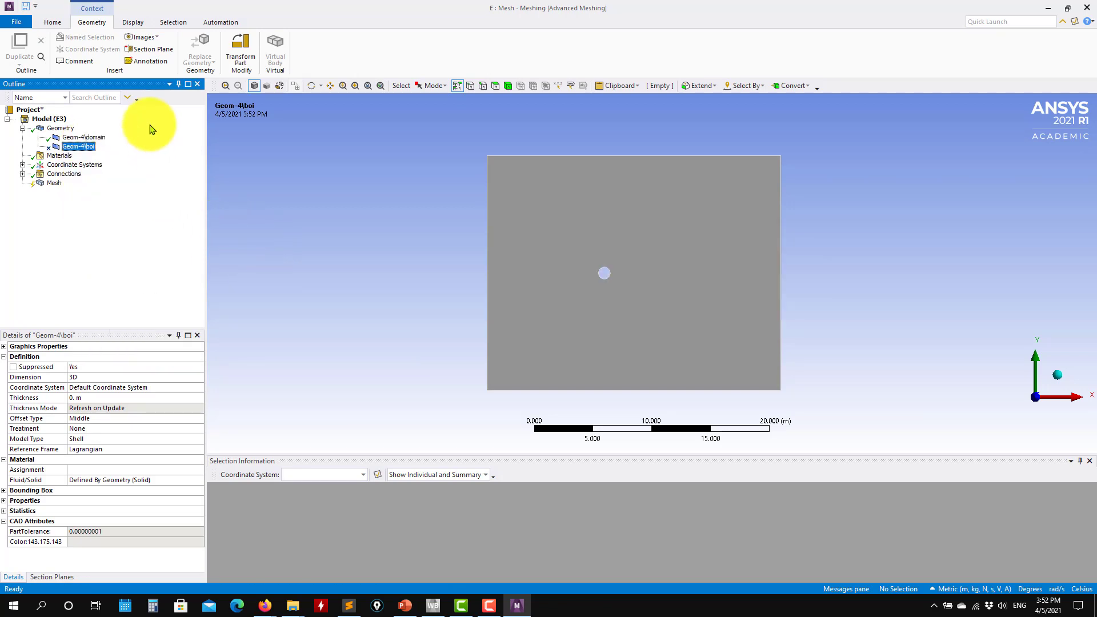
Set the mesh Physics Preference to CFD and generate a mesh on the domain
{"action": "left_click", "coordinate": [52, 183]}
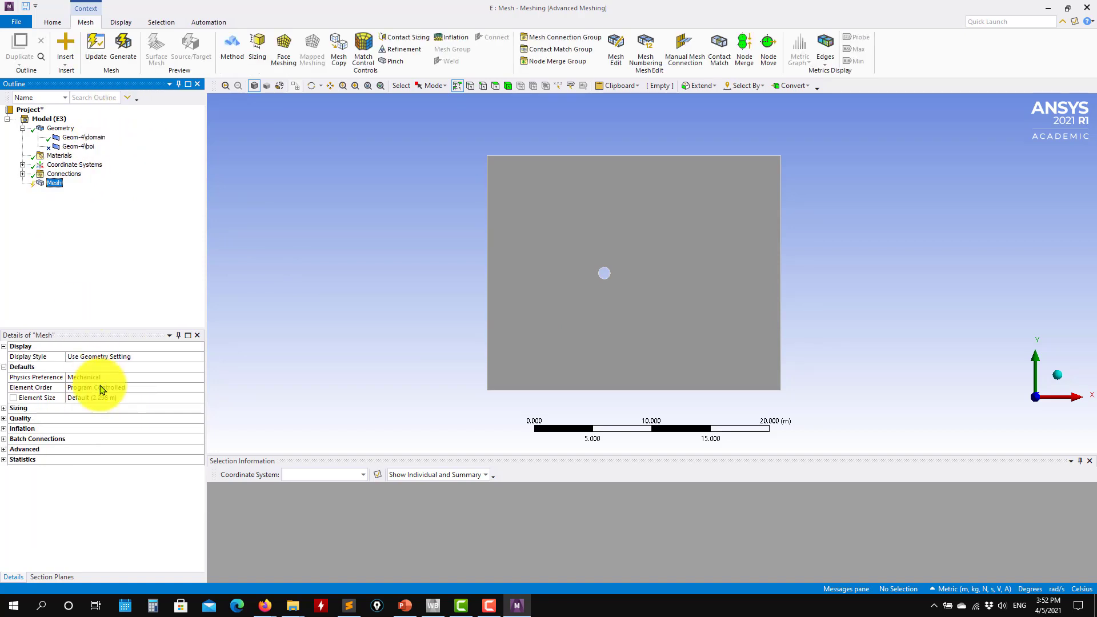
{"action": "left_click", "coordinate": [197, 377]}
{"action": "left_click", "coordinate": [199, 377]}
{"action": "left_click", "coordinate": [143, 407]}
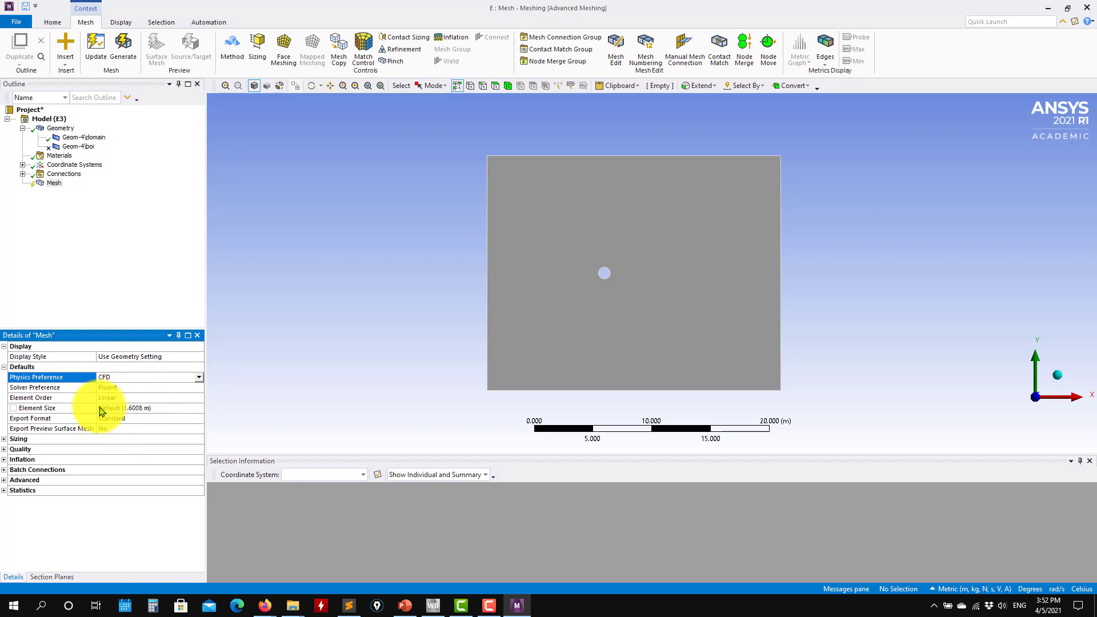
{"action": "left_click", "coordinate": [122, 44]}
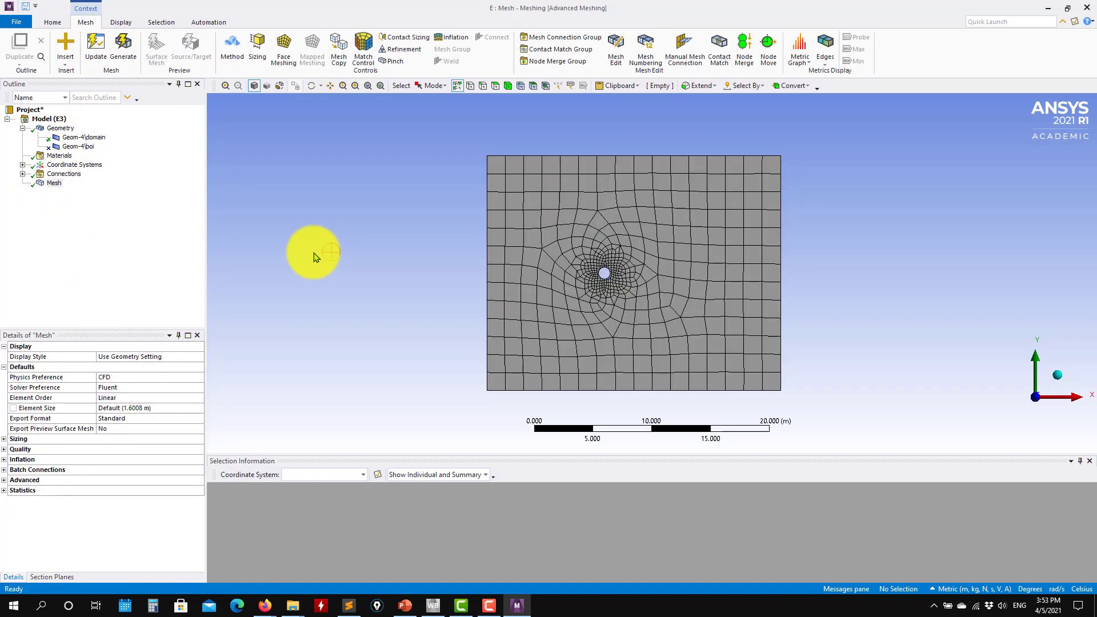
Unsuppress the boi body and regenerate the mesh including the wake box
{"action": "scroll", "coordinate": [612, 290], "scroll_direction": "up", "scroll_amount": 5}
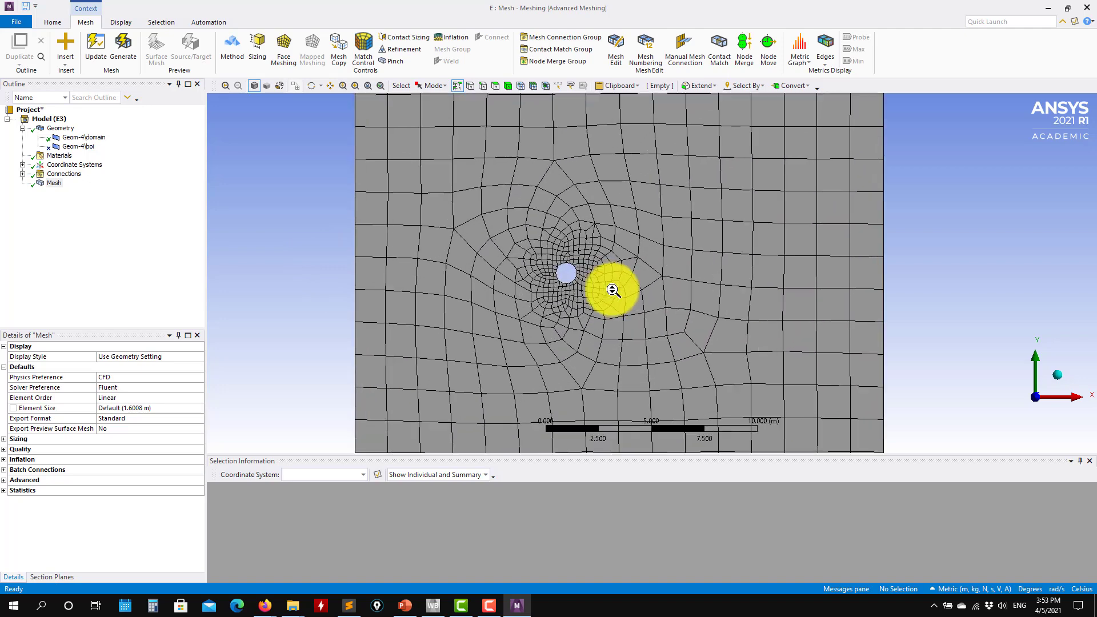
{"action": "scroll", "coordinate": [533, 268], "scroll_direction": "up", "scroll_amount": 2}
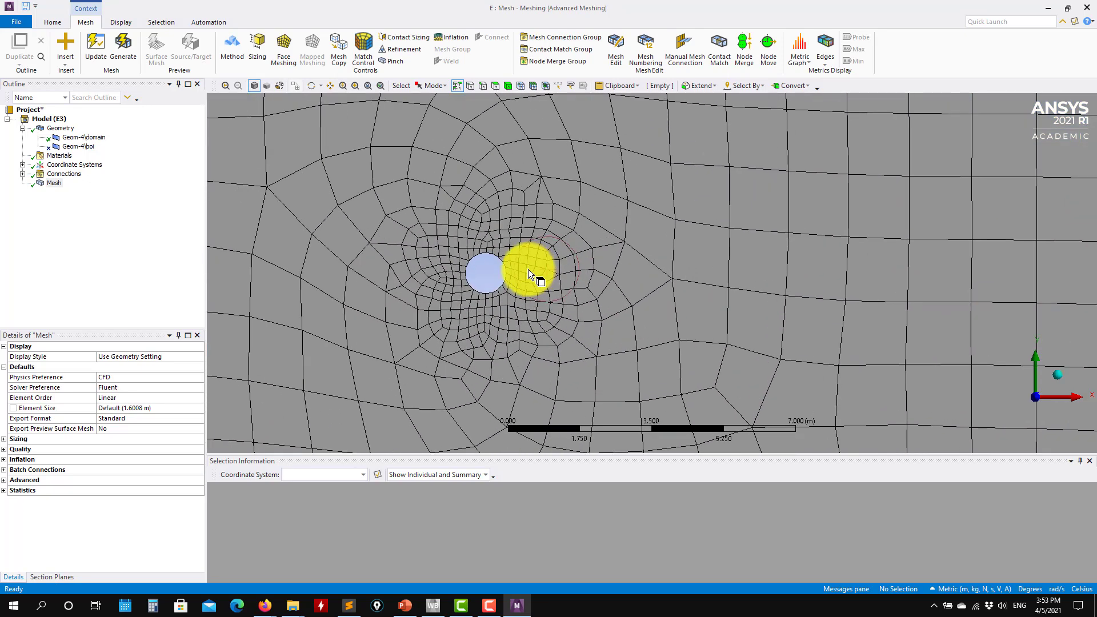
{"action": "left_click", "coordinate": [80, 146]}
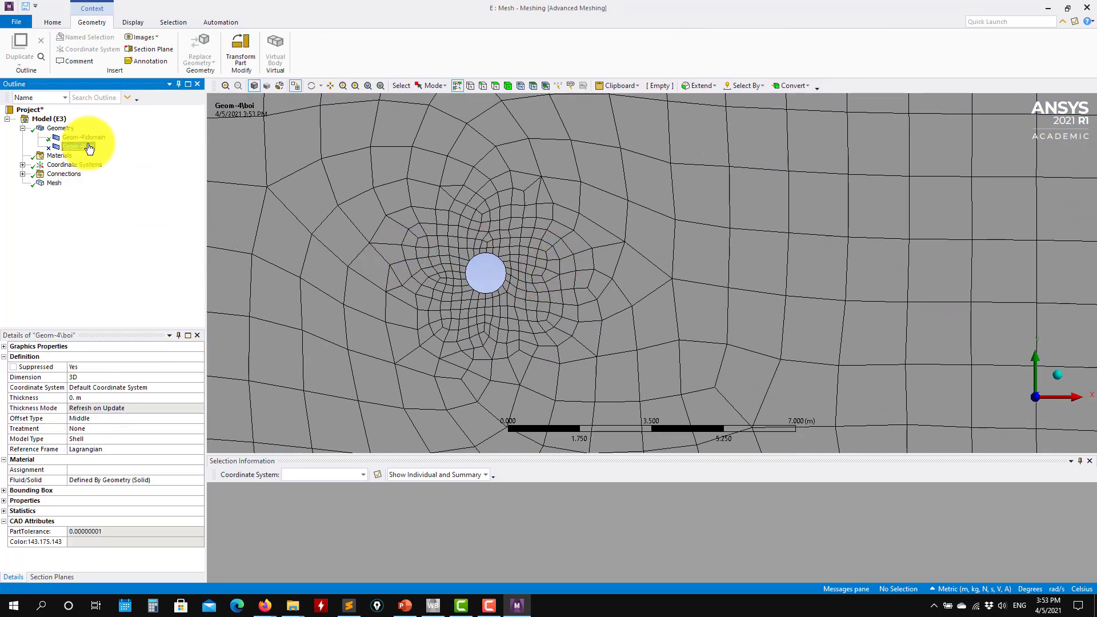
{"action": "right_click", "coordinate": [88, 145]}
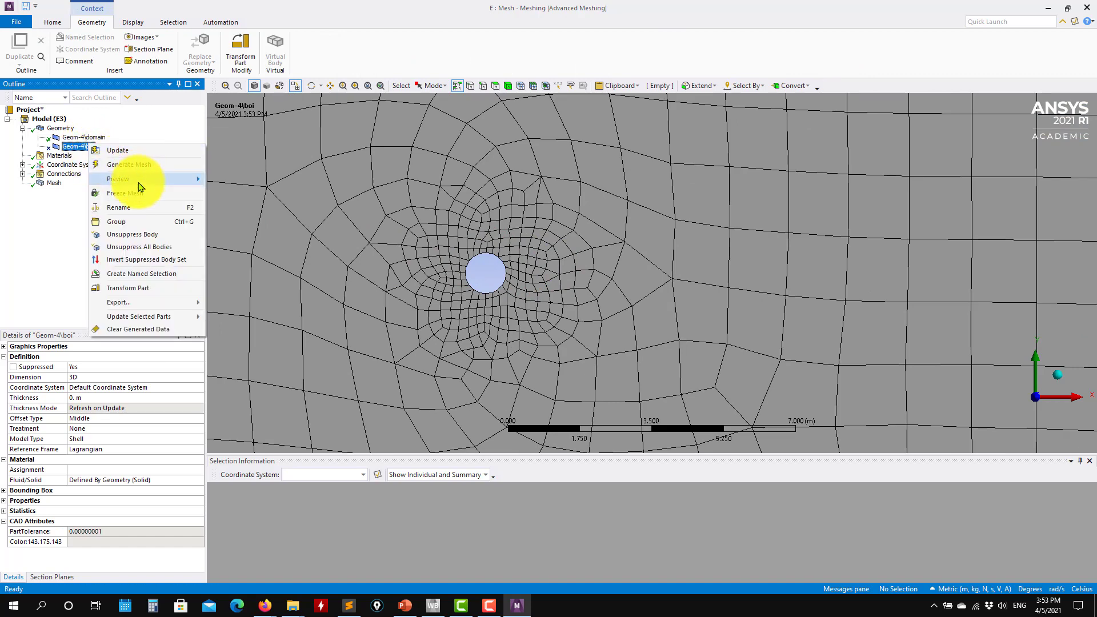
{"action": "left_click", "coordinate": [160, 236]}
{"action": "scroll", "coordinate": [456, 335], "scroll_direction": "up", "scroll_amount": 2}
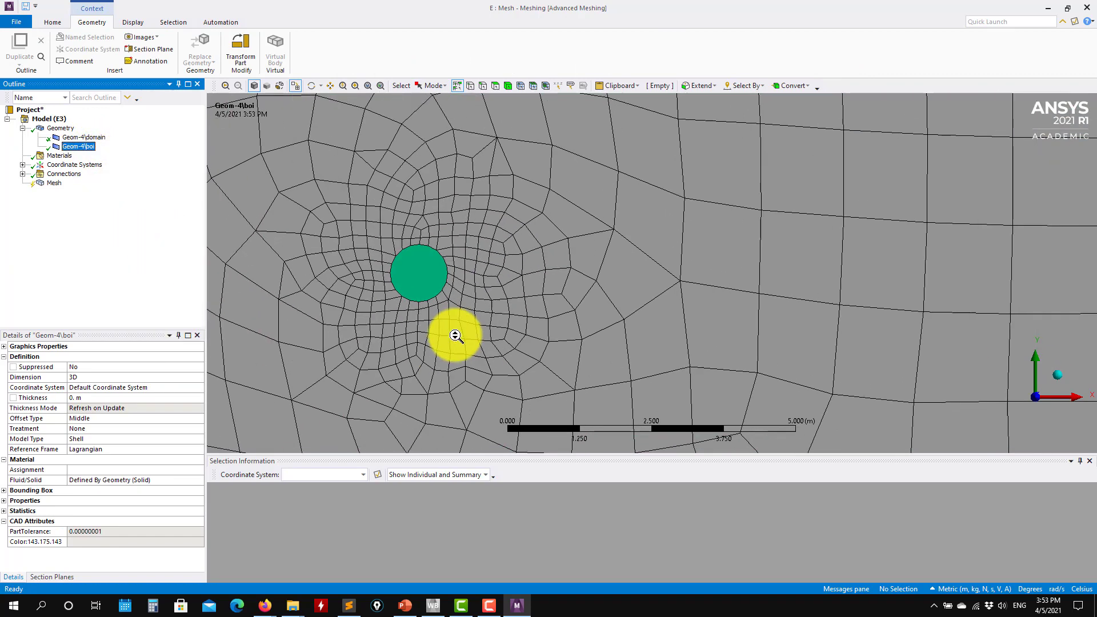
{"action": "scroll", "coordinate": [456, 334], "scroll_direction": "down", "scroll_amount": 4}
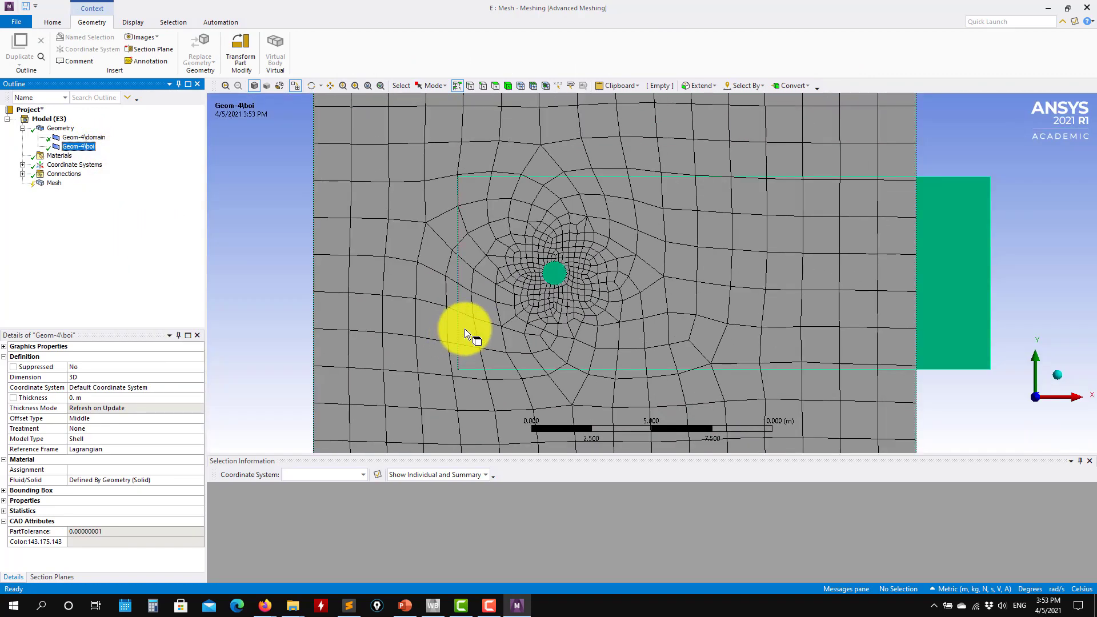
{"action": "left_click", "coordinate": [54, 183]}
{"action": "left_click", "coordinate": [130, 55]}
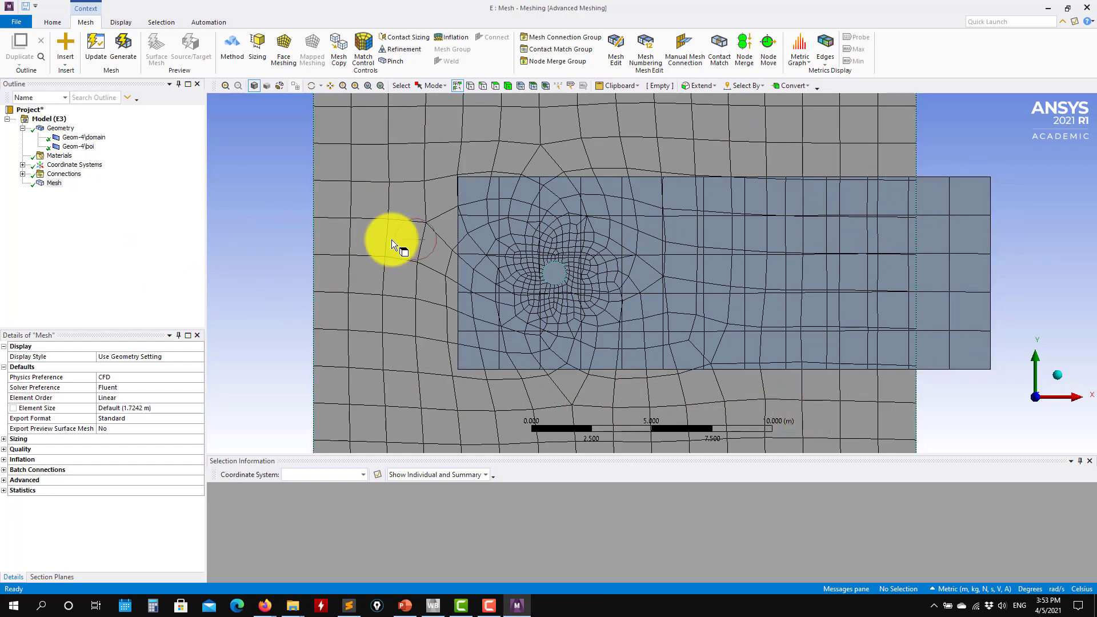
Clear the generated mesh data
{"action": "right_click", "coordinate": [54, 183]}
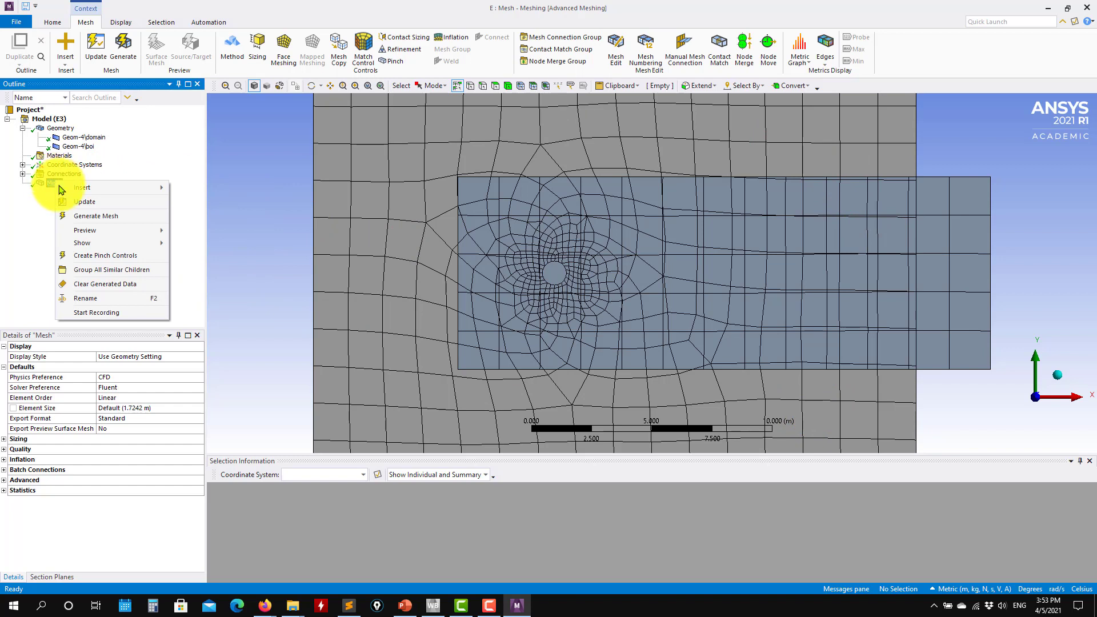
{"action": "left_click", "coordinate": [121, 283]}
{"action": "left_click", "coordinate": [576, 344]}
Add a Method control on the domain body set to Triangles
{"action": "right_click", "coordinate": [54, 183]}
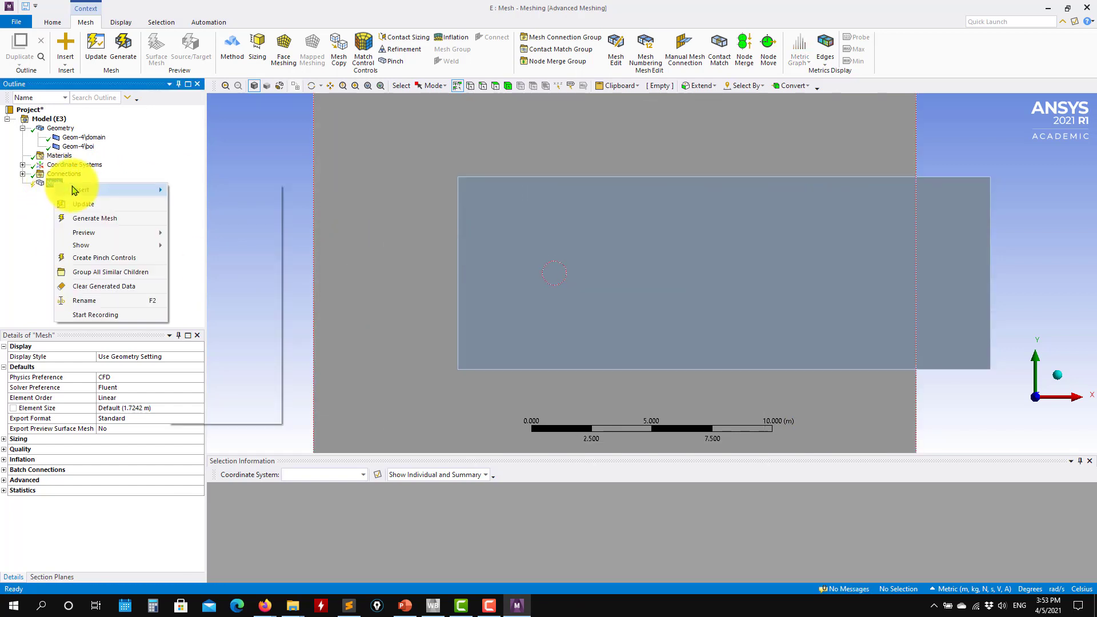
{"action": "mouse_move", "coordinate": [142, 190]}
{"action": "left_click", "coordinate": [200, 192]}
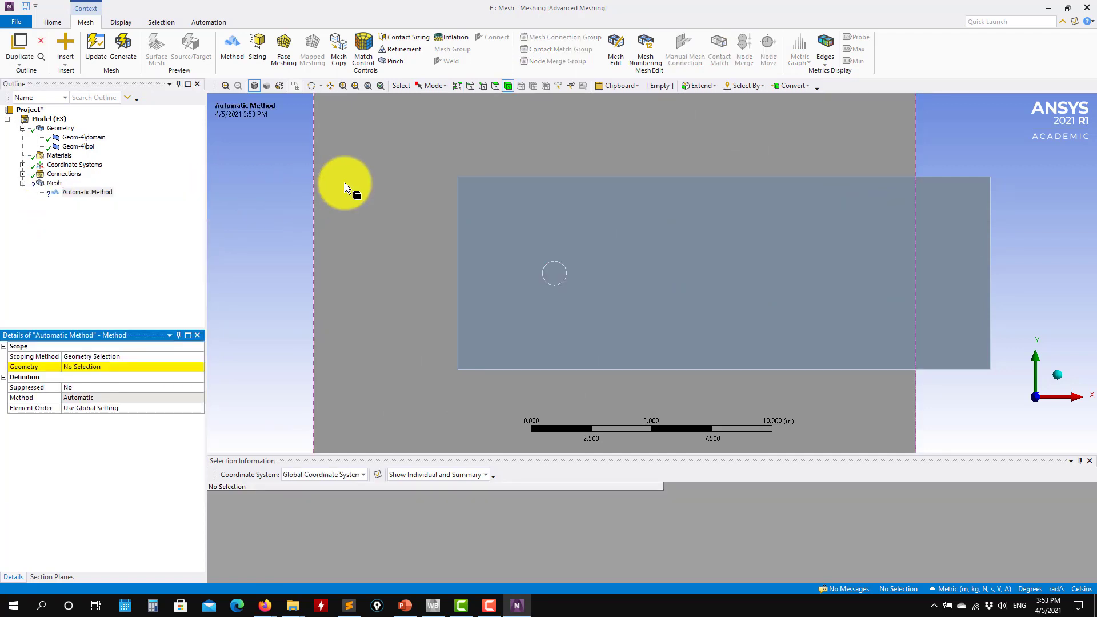
{"action": "left_click", "coordinate": [344, 183]}
{"action": "left_click", "coordinate": [100, 370]}
{"action": "left_click", "coordinate": [80, 367]}
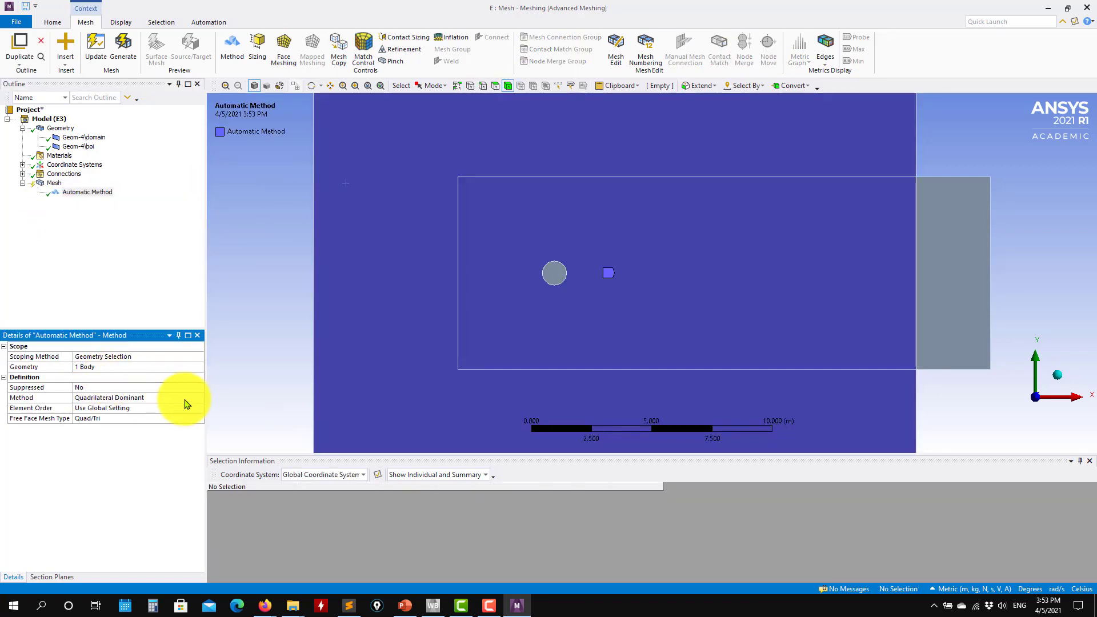
{"action": "left_click", "coordinate": [196, 403]}
{"action": "left_click", "coordinate": [201, 403]}
{"action": "left_click", "coordinate": [142, 413]}
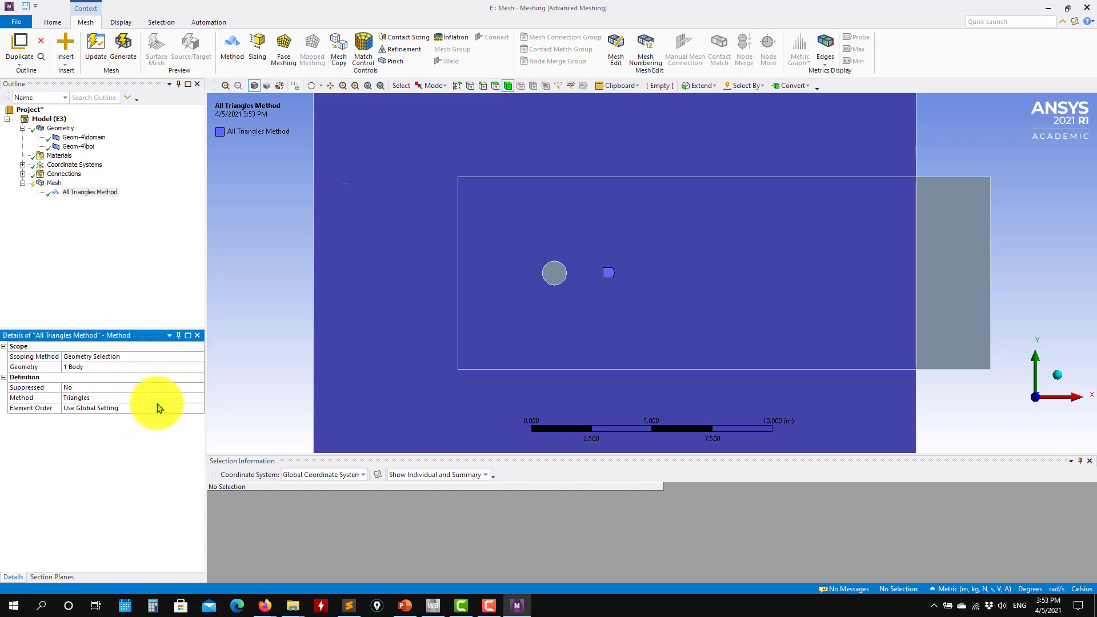
{"action": "right_click", "coordinate": [54, 183]}
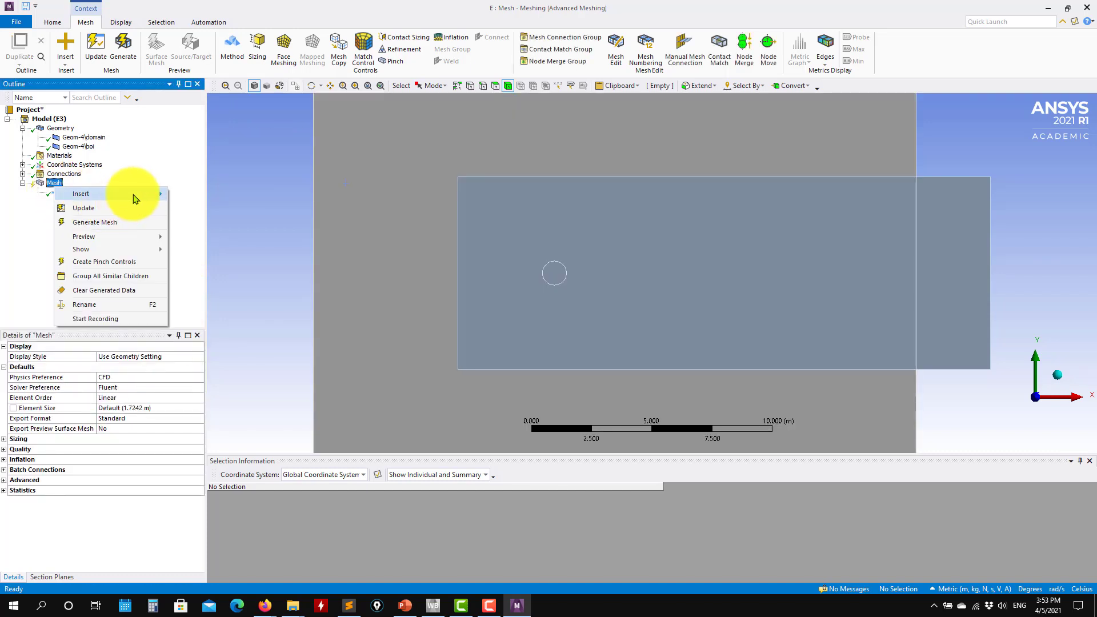
Insert a Sizing control, hide the boi body, and select the cylinder's circular edge
{"action": "mouse_move", "coordinate": [140, 198]}
{"action": "left_click", "coordinate": [195, 209]}
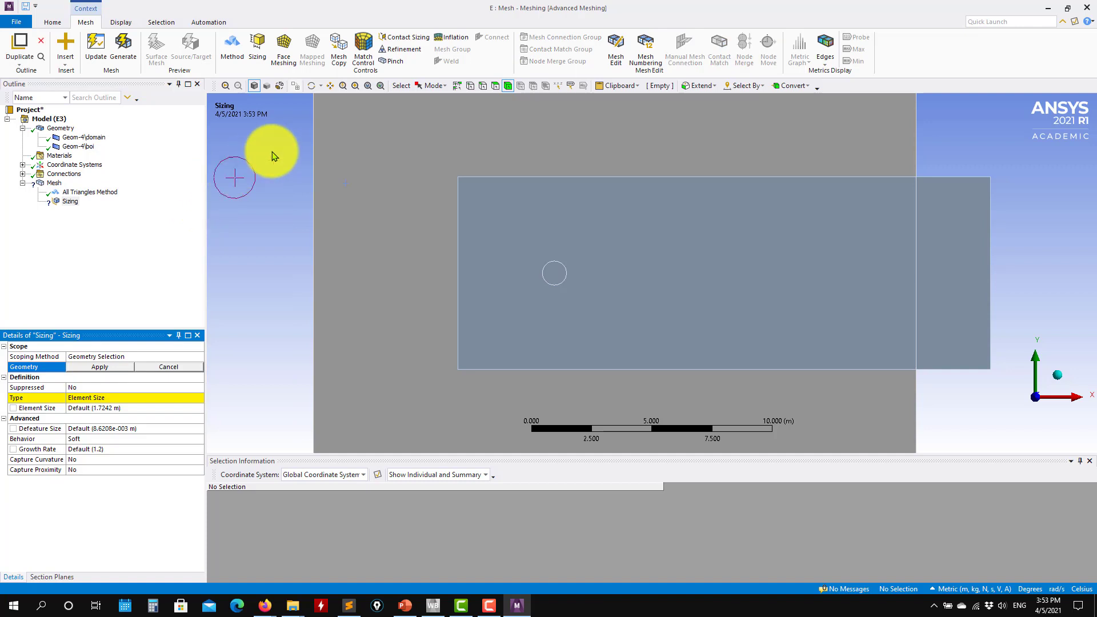
{"action": "left_click", "coordinate": [482, 85]}
{"action": "scroll", "coordinate": [544, 299], "scroll_direction": "up", "scroll_amount": 3}
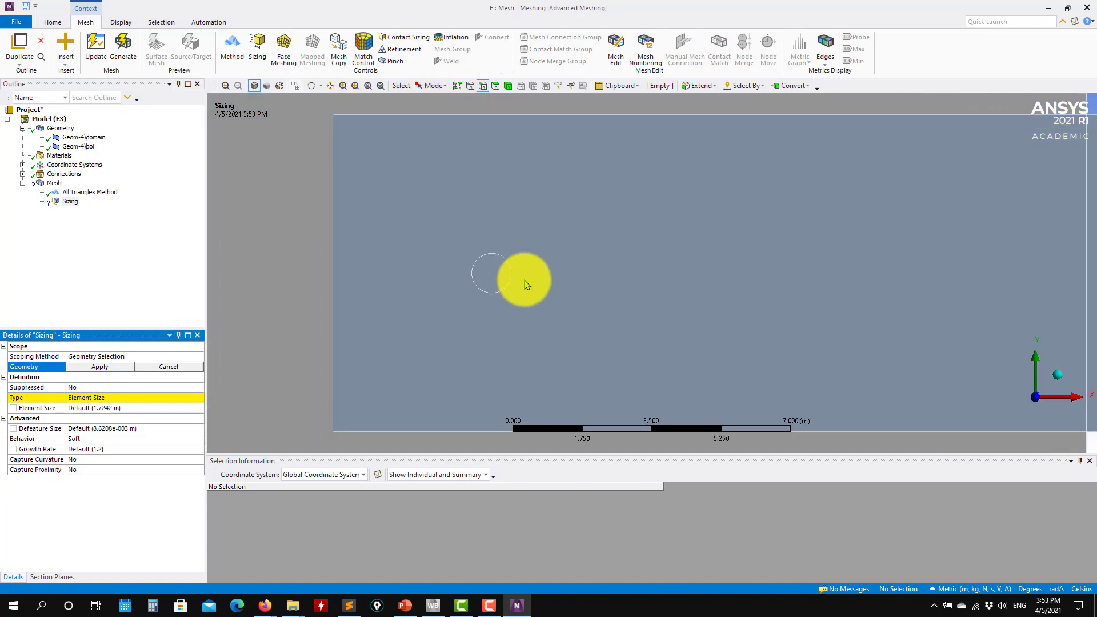
{"action": "middle_click_drag", "start_coordinate": [506, 283], "coordinate": [482, 265], "text": "ctrl"}
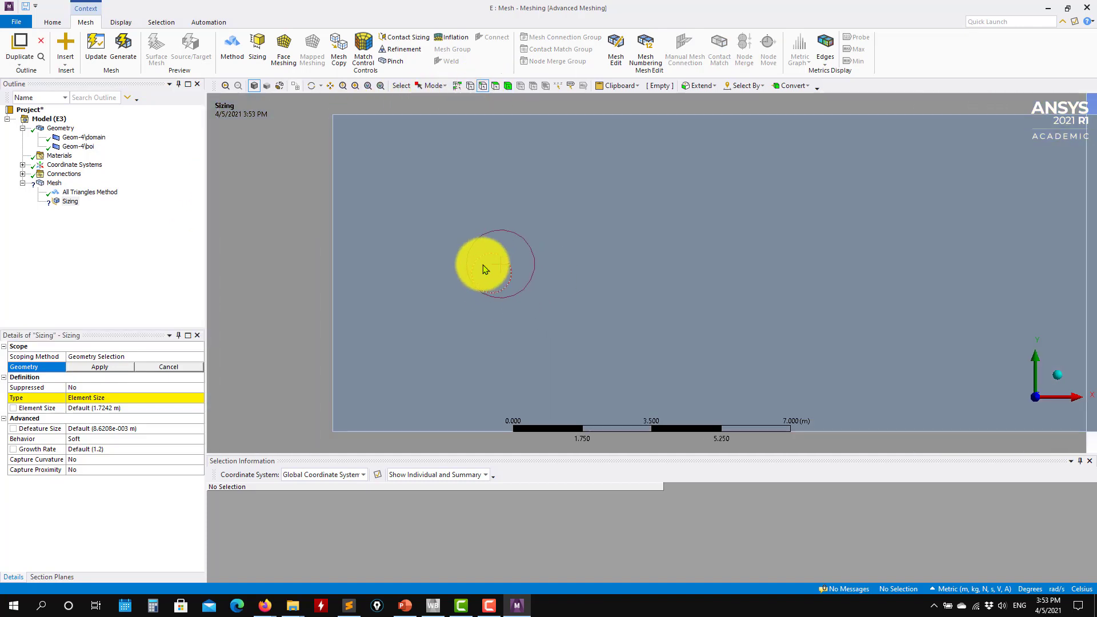
{"action": "left_click", "coordinate": [85, 148]}
{"action": "right_click", "coordinate": [86, 151]}
{"action": "left_click", "coordinate": [124, 212]}
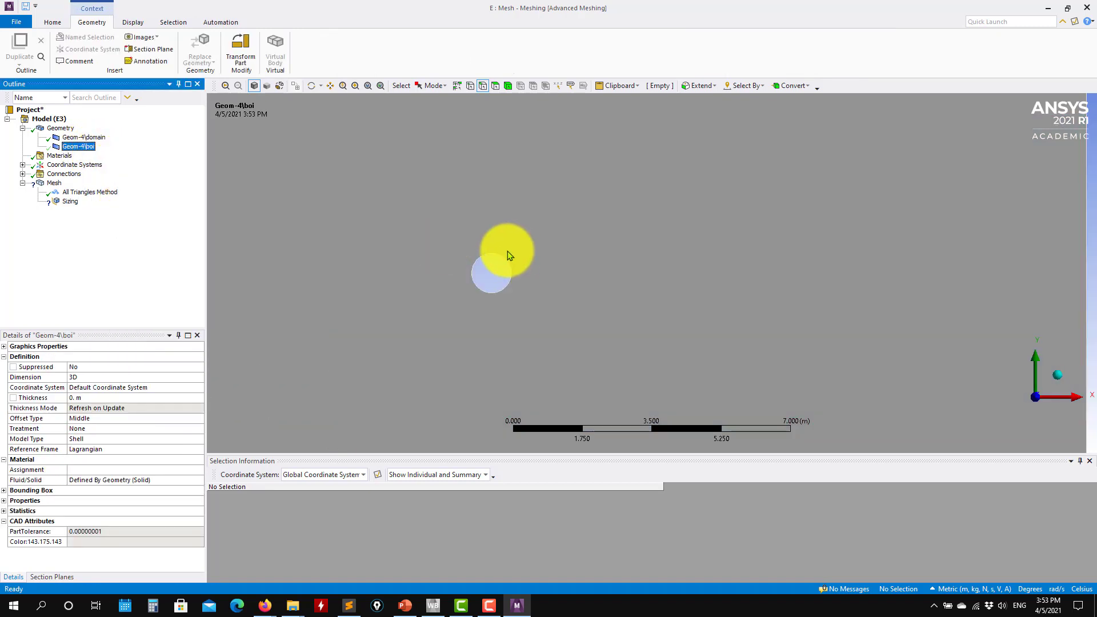
{"action": "left_click", "coordinate": [502, 255]}
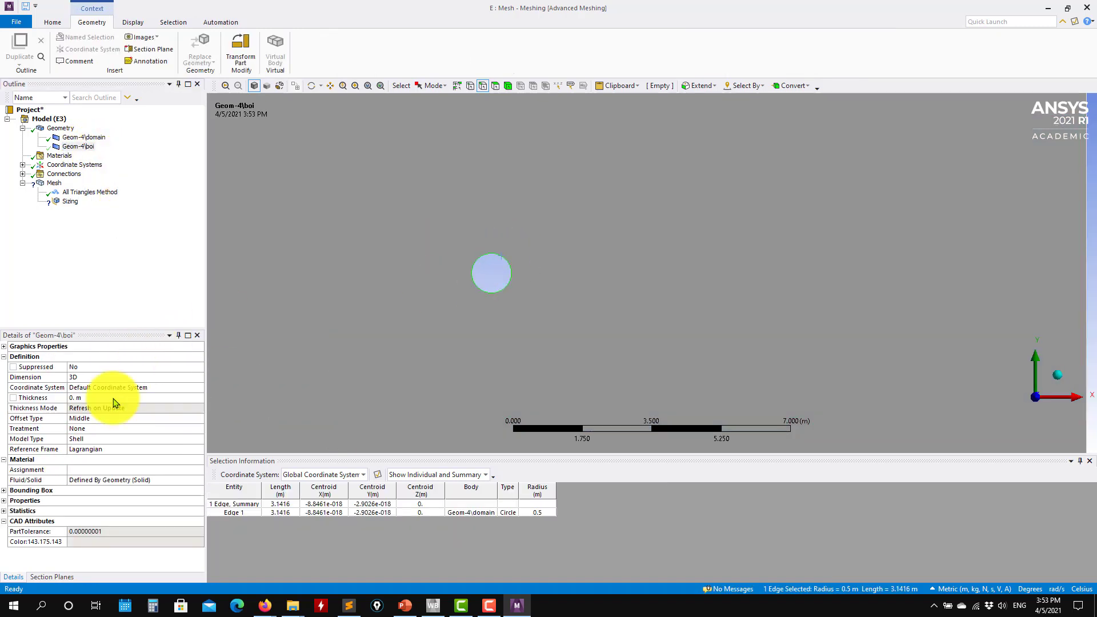
Assign the cylinder edge to the sizing with element size 0.02 m and growth rate 1.1
{"action": "left_click", "coordinate": [71, 202]}
{"action": "left_click", "coordinate": [91, 368]}
{"action": "left_click", "coordinate": [87, 365]}
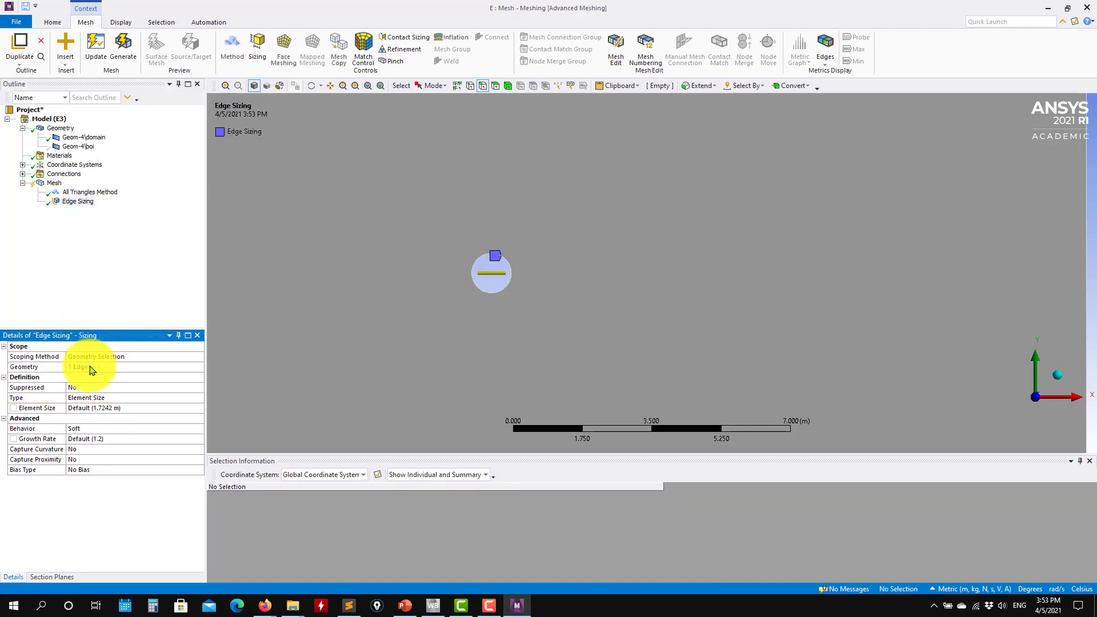
{"action": "left_click", "coordinate": [130, 408]}
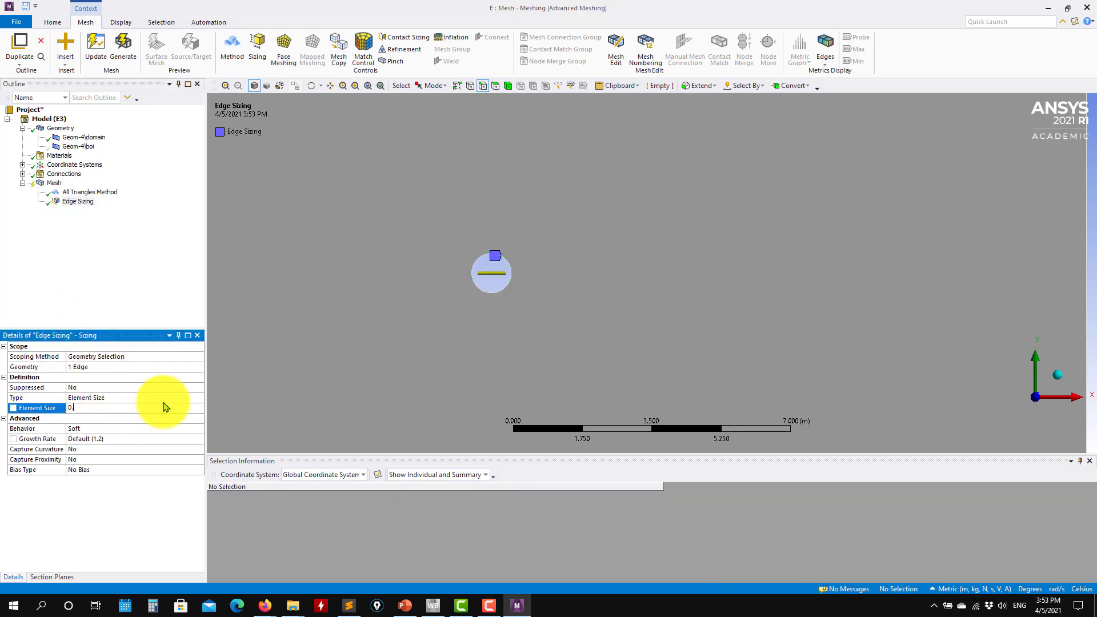
{"action": "scroll", "coordinate": [330, 323], "scroll_direction": "up", "scroll_amount": 5}
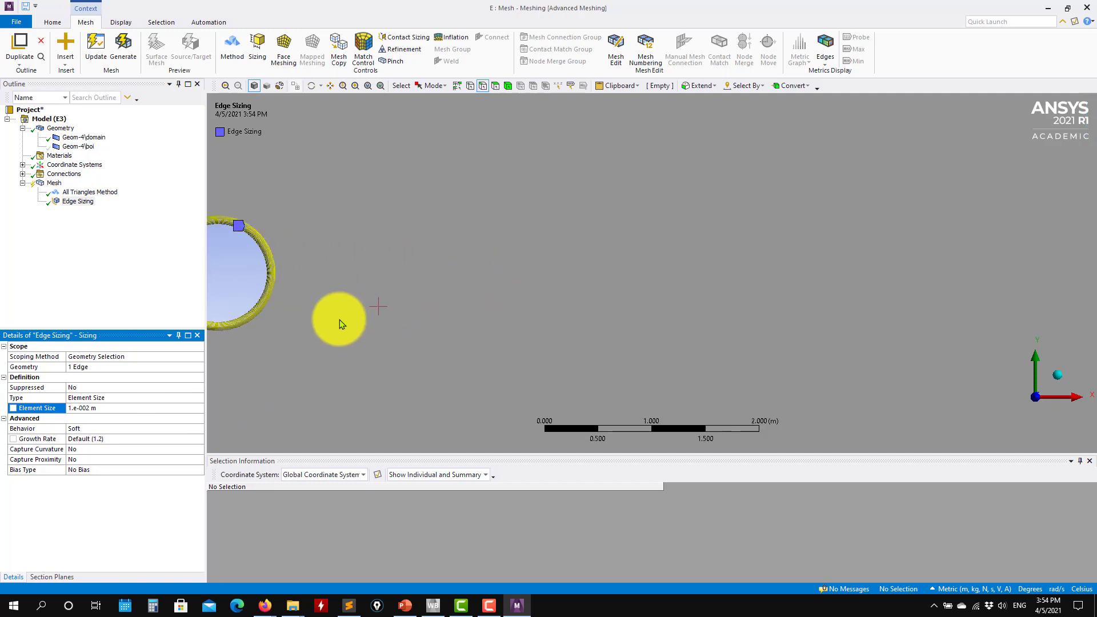
{"action": "middle_click_drag", "start_coordinate": [331, 323], "coordinate": [847, 403], "text": "ctrl"}
{"action": "scroll", "coordinate": [788, 342], "scroll_direction": "up", "scroll_amount": 3}
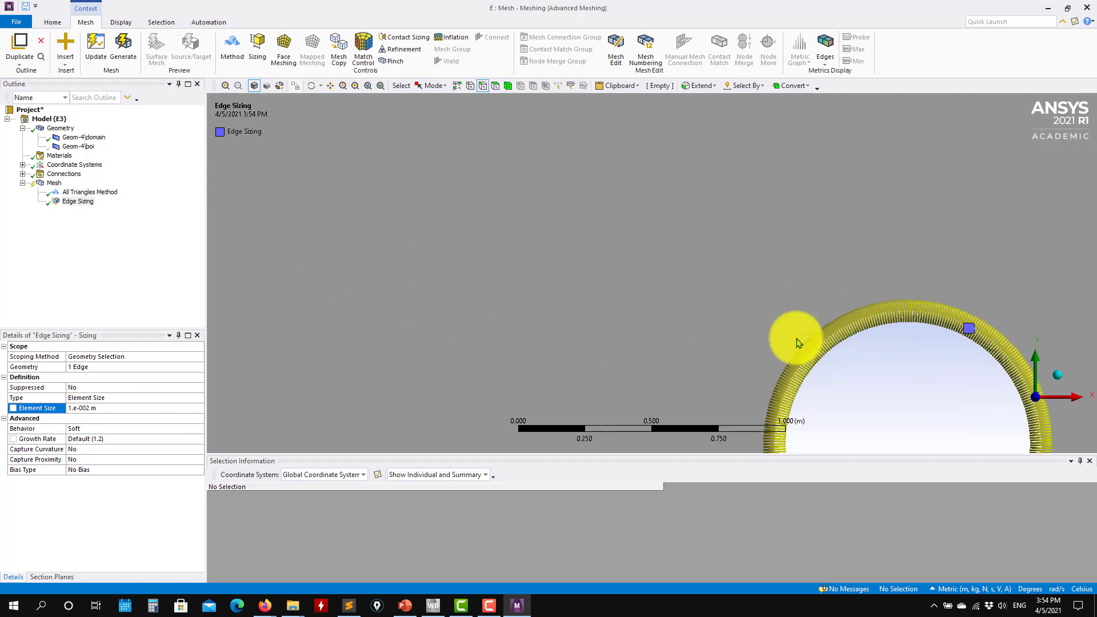
{"action": "left_click", "coordinate": [118, 408]}
{"action": "type", "text": "0.02"}
{"action": "key", "text": "Return"}
{"action": "middle_click_drag", "start_coordinate": [703, 384], "coordinate": [597, 188], "text": "ctrl"}
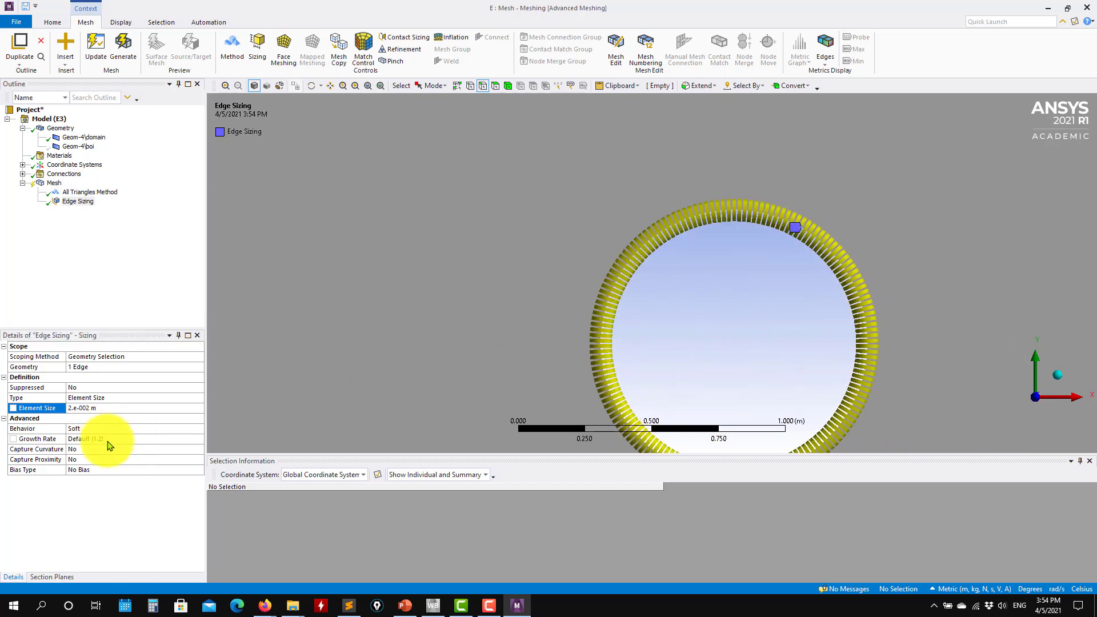
{"action": "left_click", "coordinate": [117, 438]}
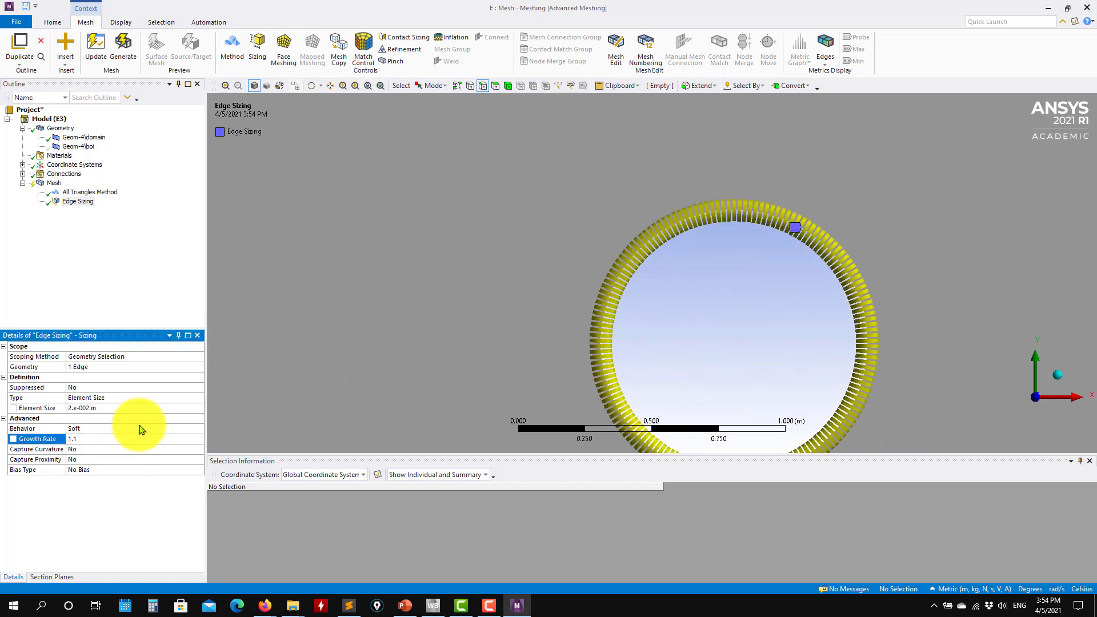
Generate the all-triangle mesh and select Edge Sizing to review the cylinder refinement
{"action": "left_click", "coordinate": [127, 50]}
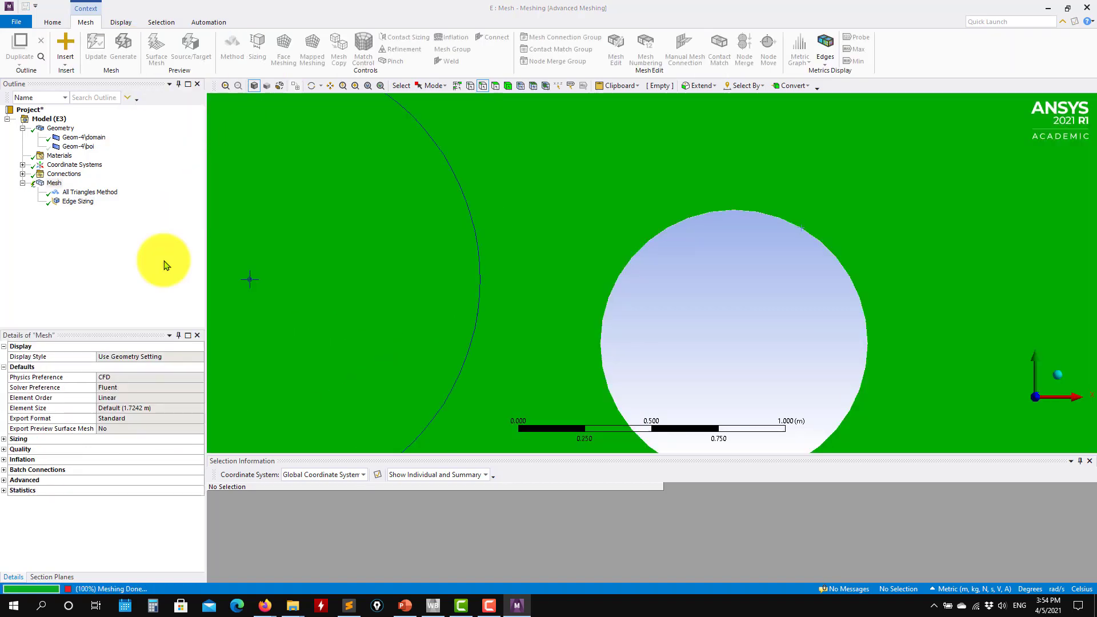
{"action": "left_click", "coordinate": [77, 201]}
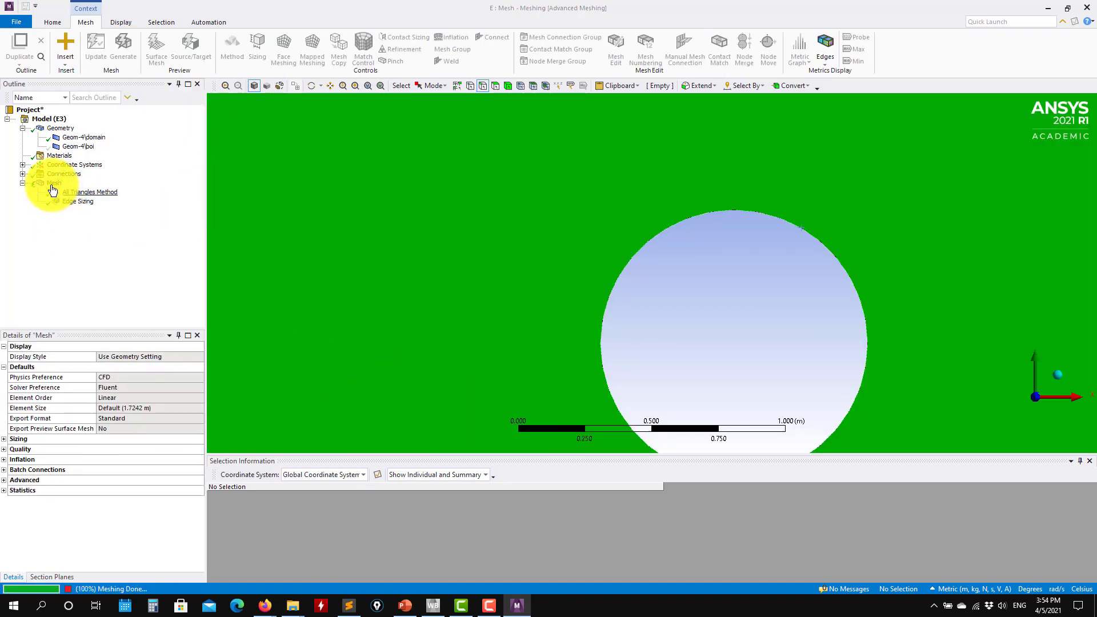
{"action": "scroll", "coordinate": [676, 366], "scroll_direction": "down", "scroll_amount": 10}
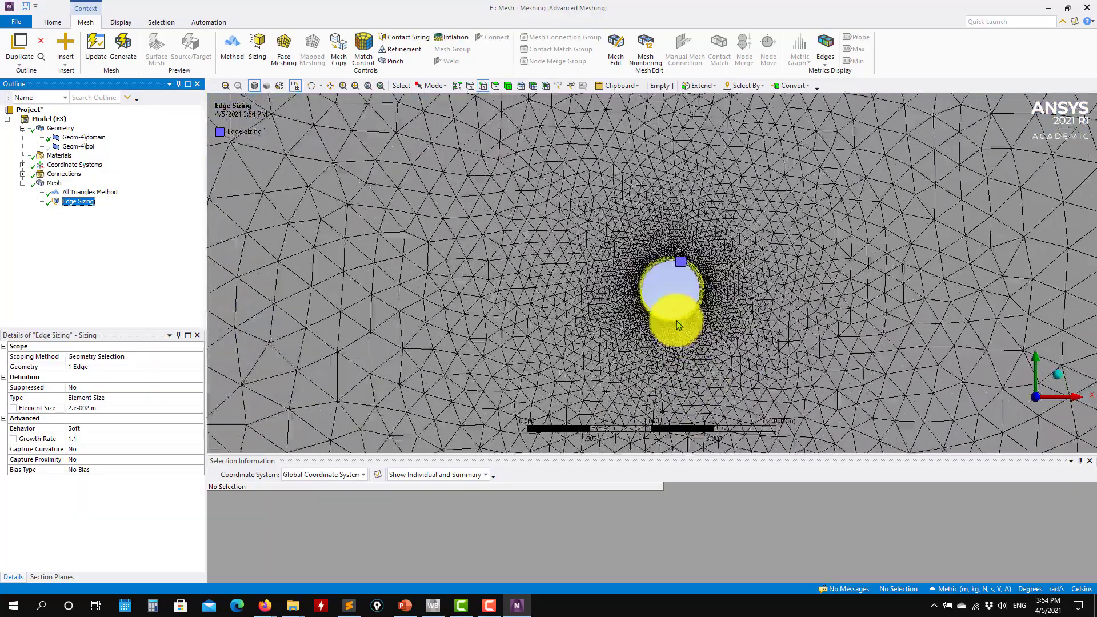
Add an Inflation control on the fluid face with the cylinder edge as boundary
{"action": "right_click", "coordinate": [55, 183]}
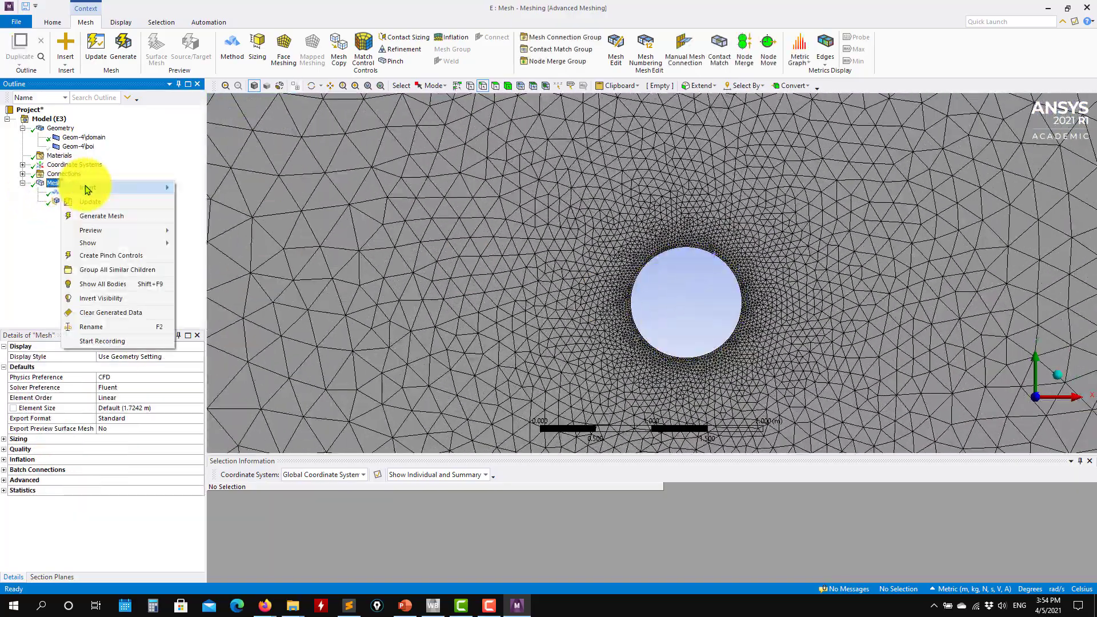
{"action": "mouse_move", "coordinate": [87, 189]}
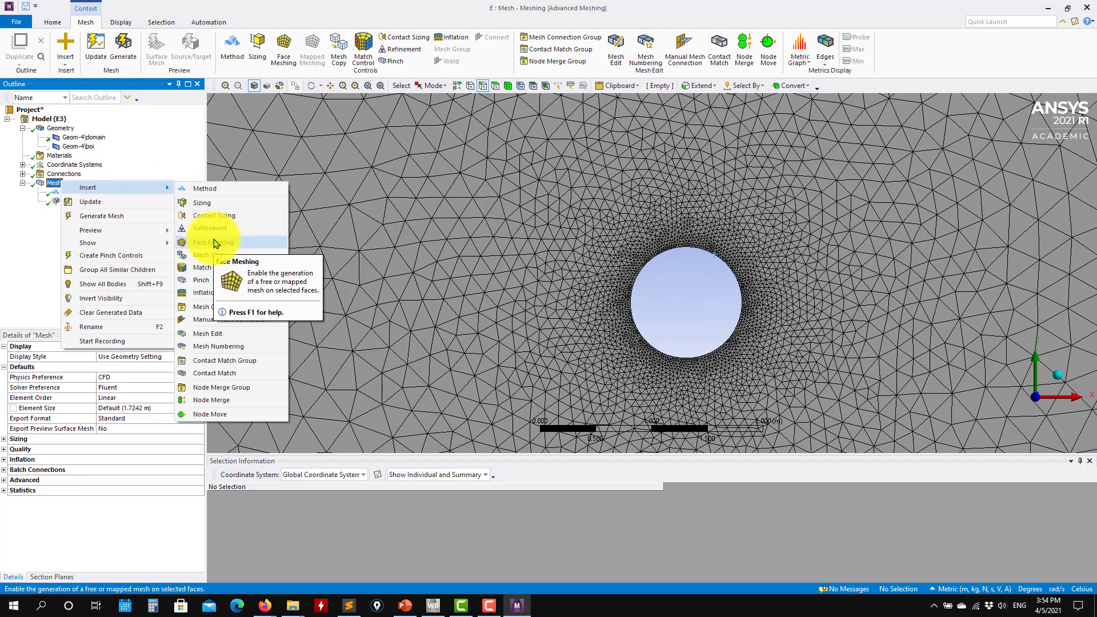
{"action": "left_click", "coordinate": [203, 293]}
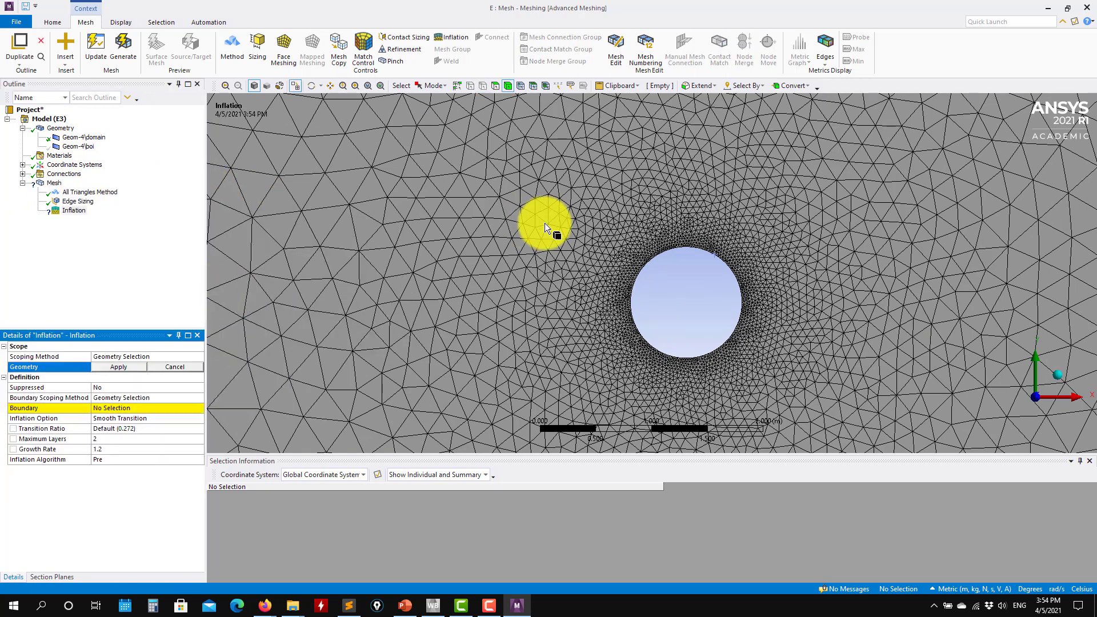
{"action": "left_click", "coordinate": [556, 220]}
{"action": "left_click", "coordinate": [119, 367]}
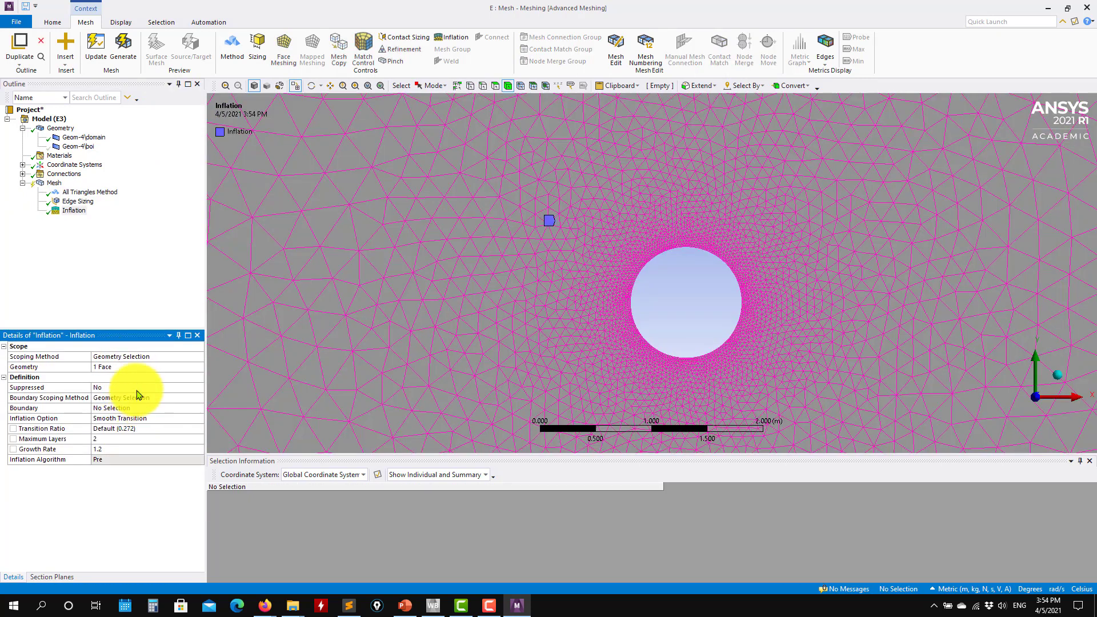
{"action": "left_click", "coordinate": [120, 408]}
{"action": "left_click", "coordinate": [724, 261]}
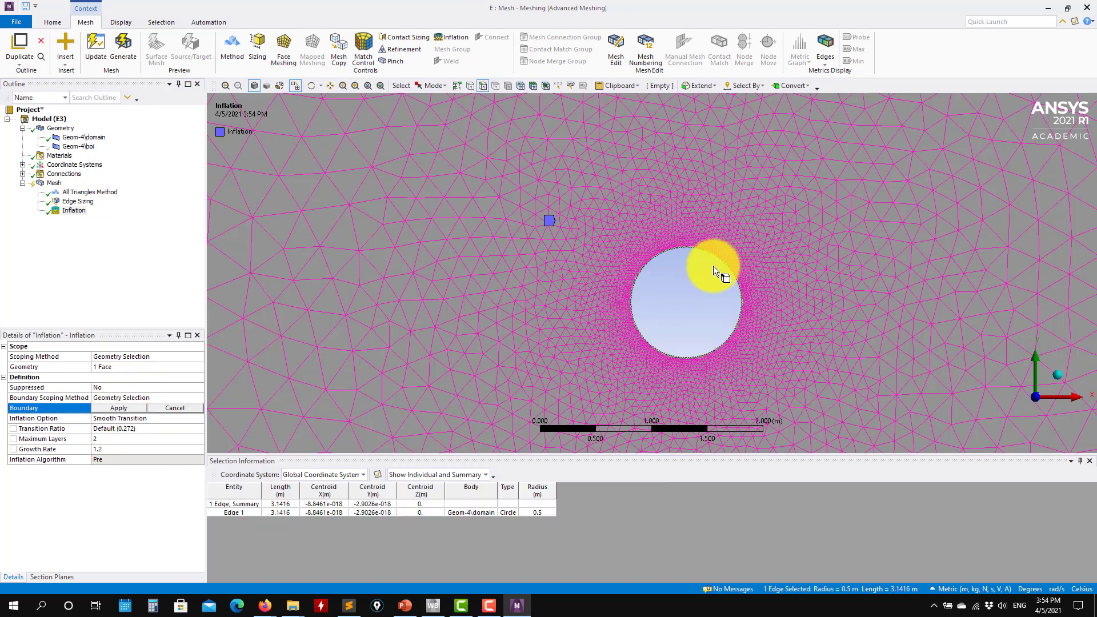
{"action": "left_click", "coordinate": [119, 409]}
Set inflation to 8 maximum layers, keeping Smooth Transition with growth rate 1.2
{"action": "left_click", "coordinate": [138, 438]}
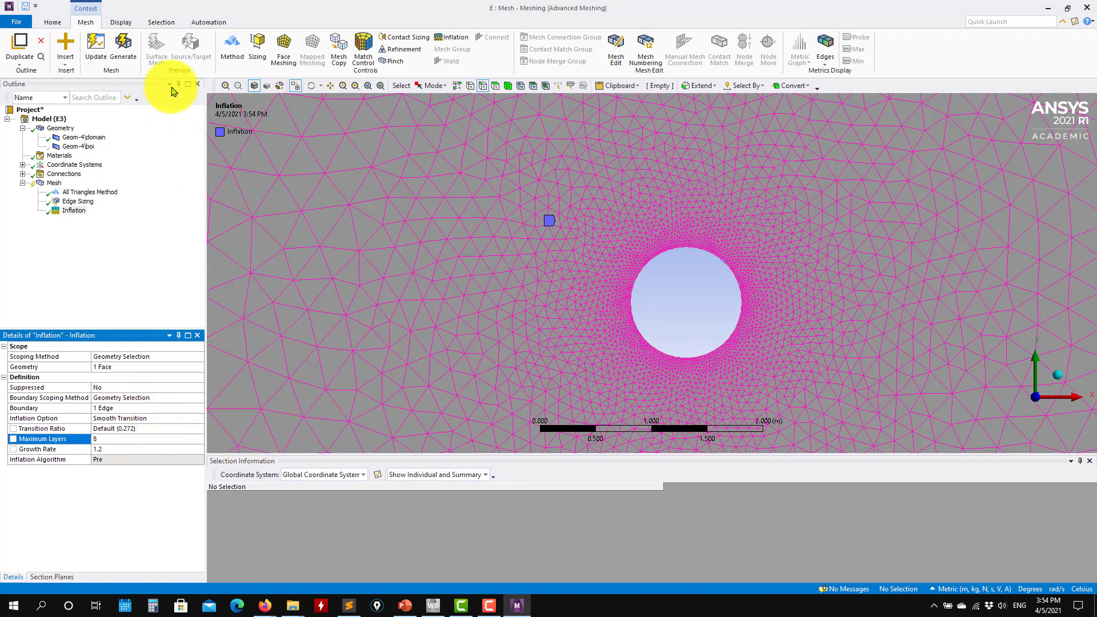
{"action": "left_click", "coordinate": [186, 419]}
{"action": "left_click", "coordinate": [198, 419]}
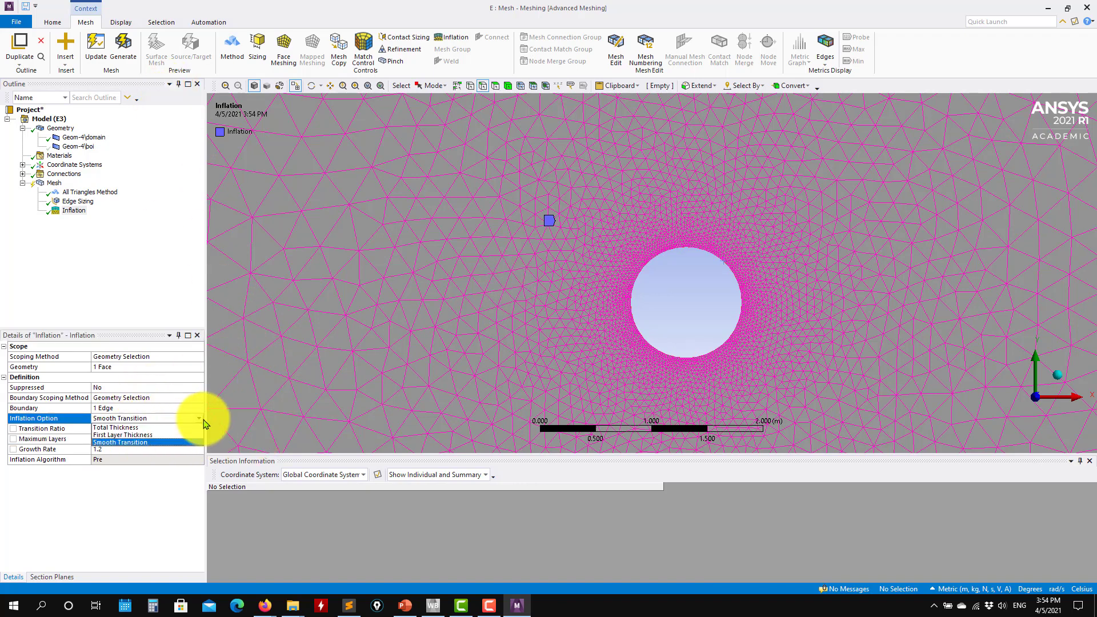
{"action": "left_click", "coordinate": [139, 428]}
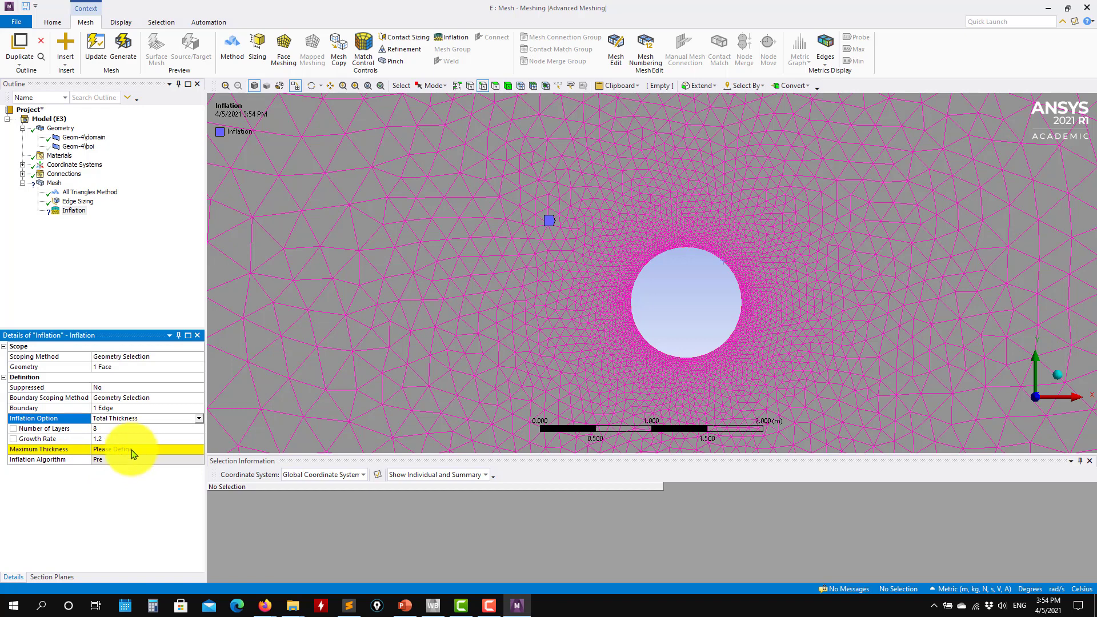
{"action": "left_click", "coordinate": [199, 419]}
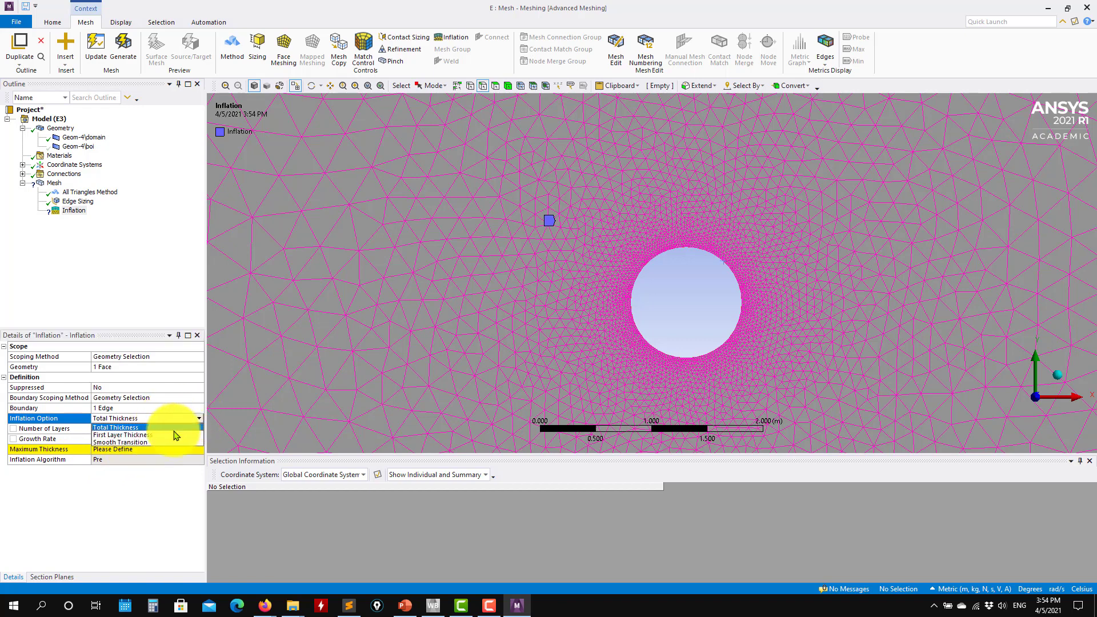
{"action": "left_click", "coordinate": [149, 442]}
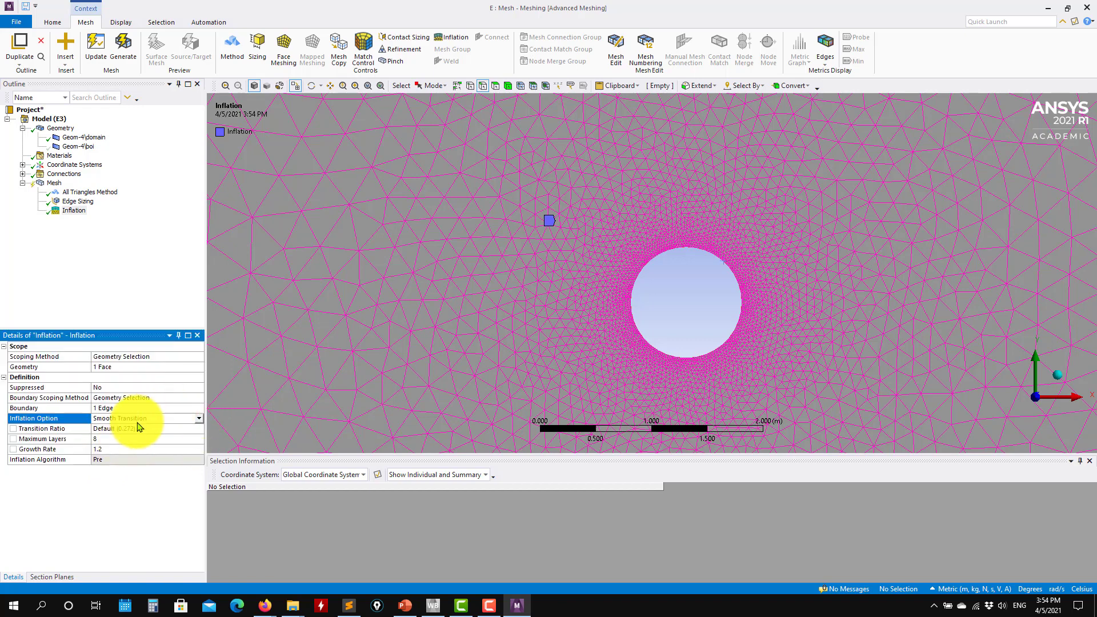
Regenerate the mesh, inspect the inflation layers at the cylinder wall, then fit the whole domain
{"action": "left_click", "coordinate": [127, 51]}
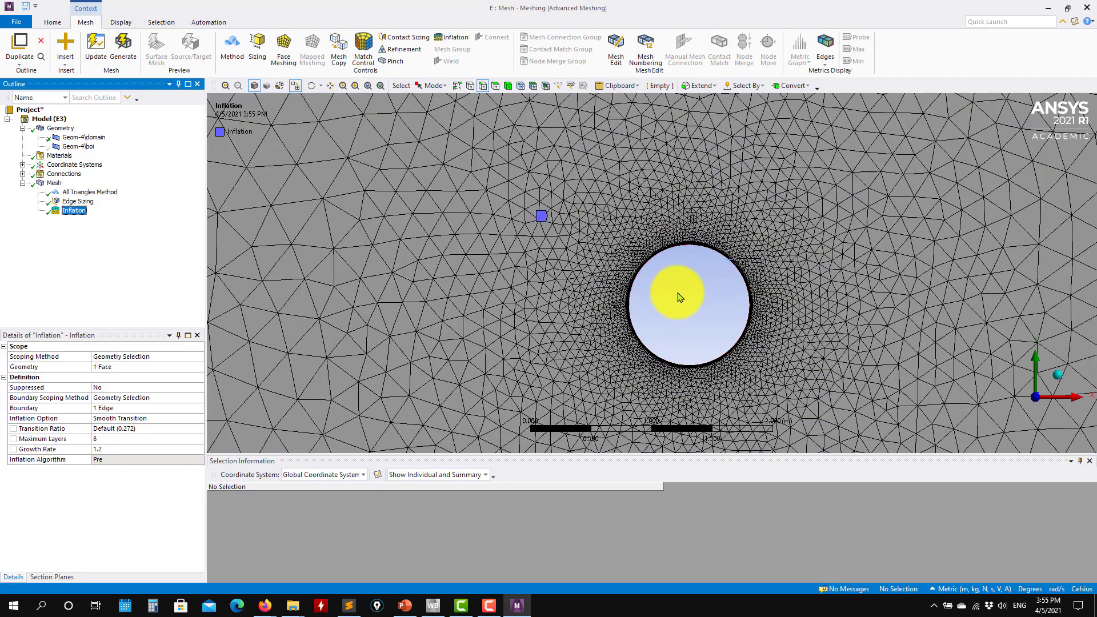
{"action": "scroll", "coordinate": [678, 296], "scroll_direction": "up", "scroll_amount": 10}
{"action": "middle_click_drag", "start_coordinate": [677, 252], "coordinate": [485, 239], "text": "ctrl"}
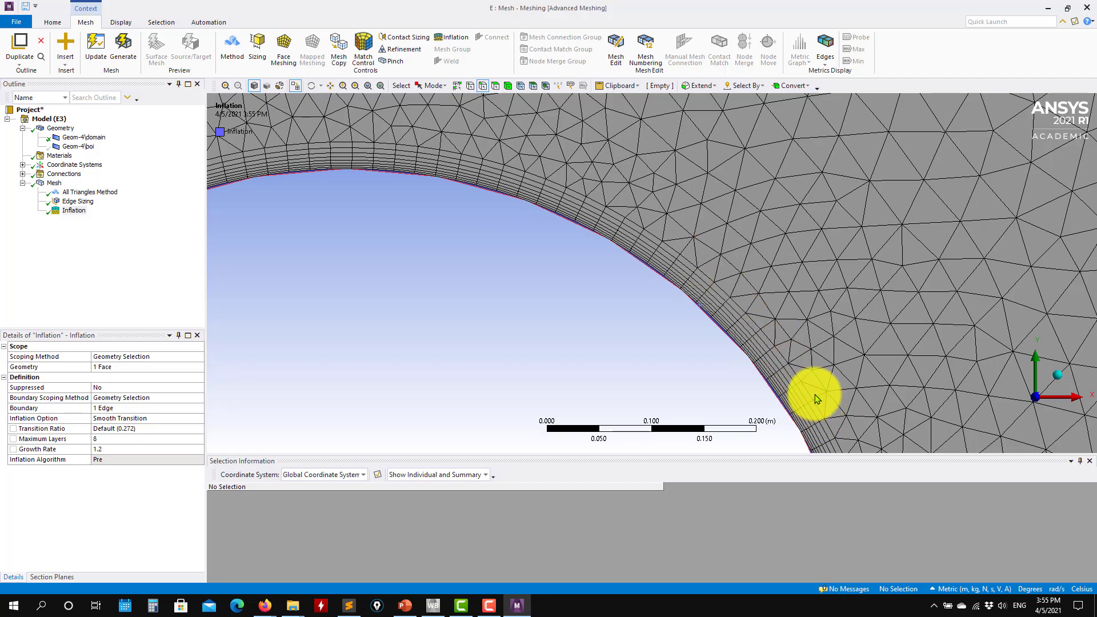
{"action": "middle_click_drag", "start_coordinate": [813, 386], "coordinate": [560, 282], "text": "shift"}
{"action": "key", "text": "F7"}
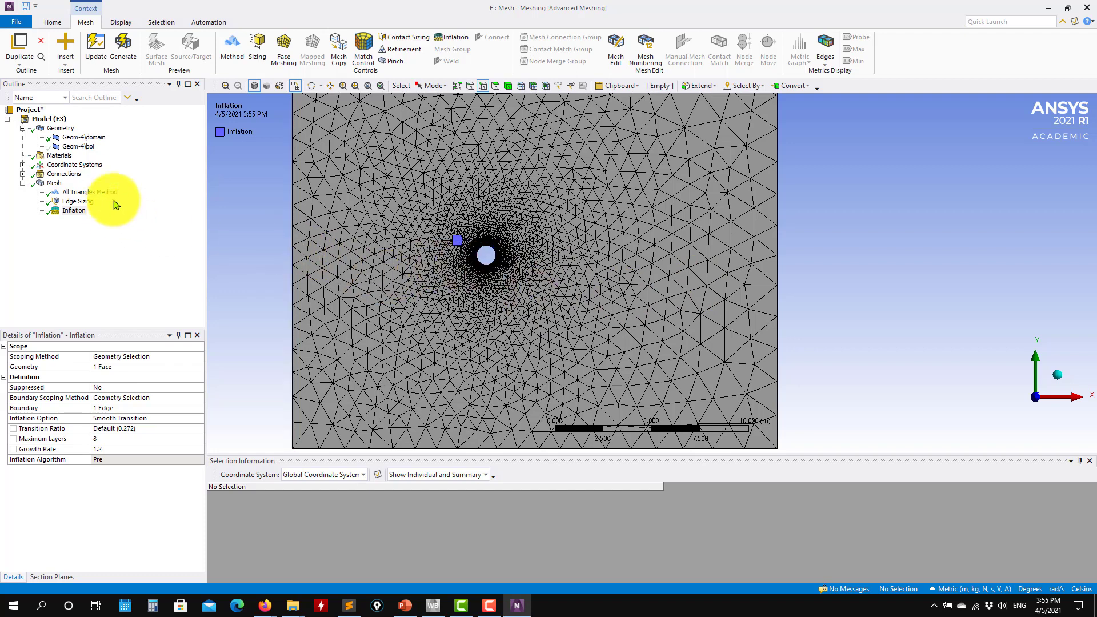
{"action": "left_click", "coordinate": [78, 148]}
Show the Geom-4\boi body again
{"action": "right_click", "coordinate": [84, 151]}
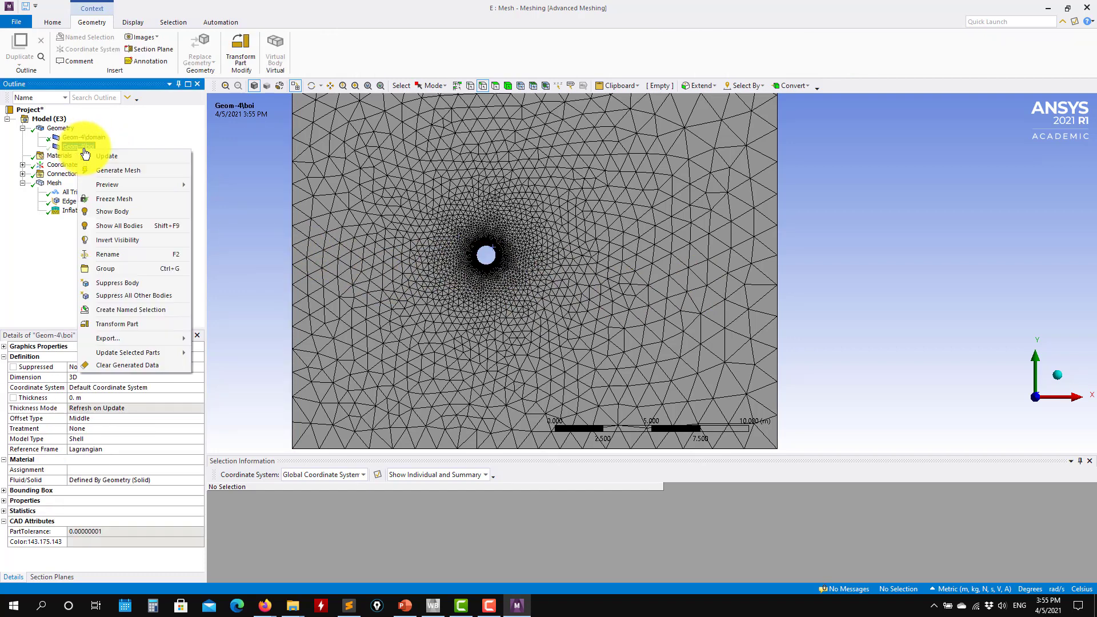
{"action": "left_click", "coordinate": [113, 212]}
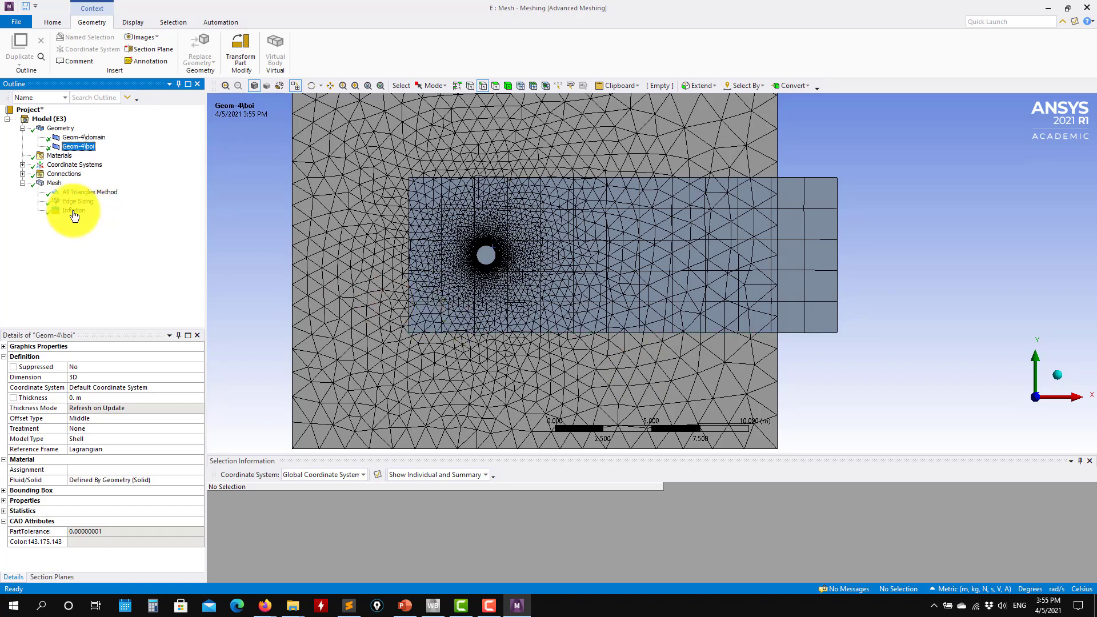
Insert a new Sizing control and set its type to Body of Influence
{"action": "right_click", "coordinate": [52, 185]}
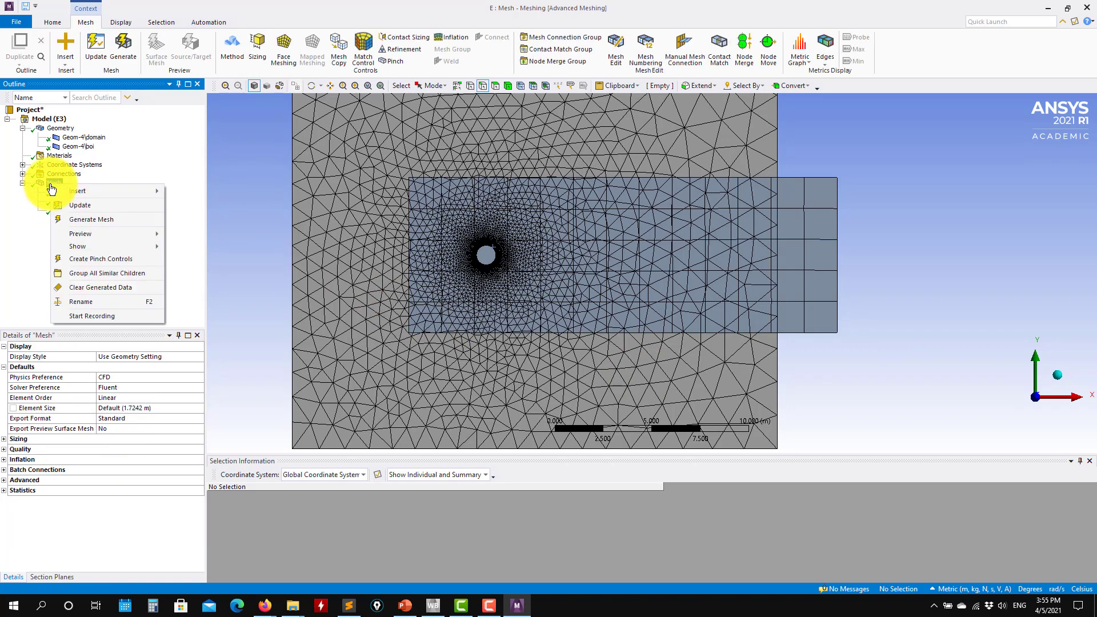
{"action": "mouse_move", "coordinate": [74, 191]}
{"action": "left_click", "coordinate": [191, 206]}
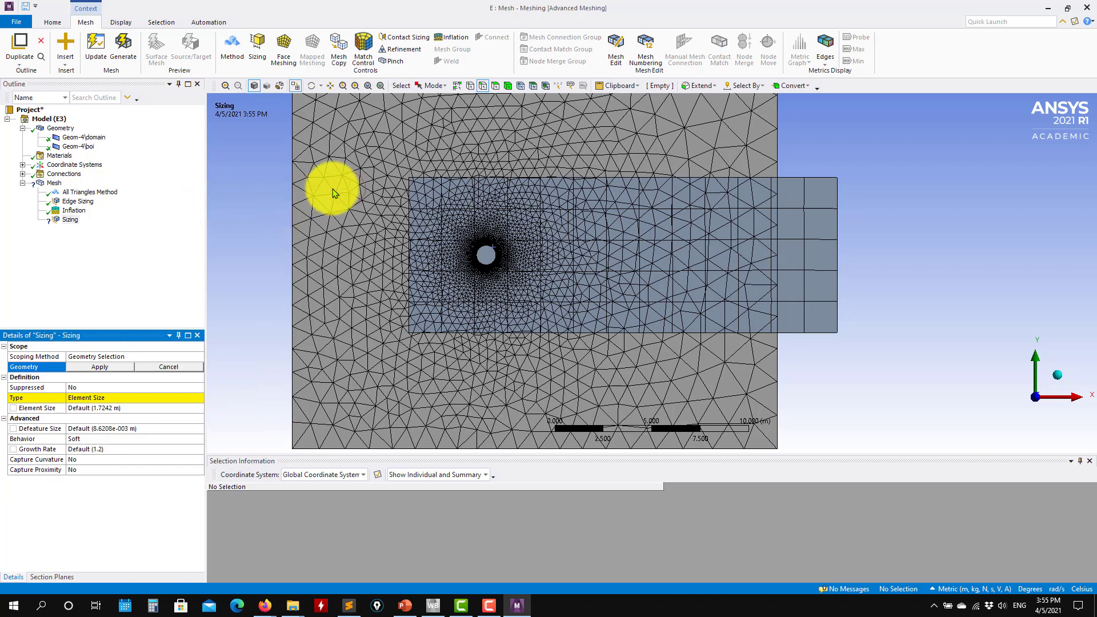
{"action": "left_click", "coordinate": [188, 398]}
{"action": "left_click", "coordinate": [199, 398]}
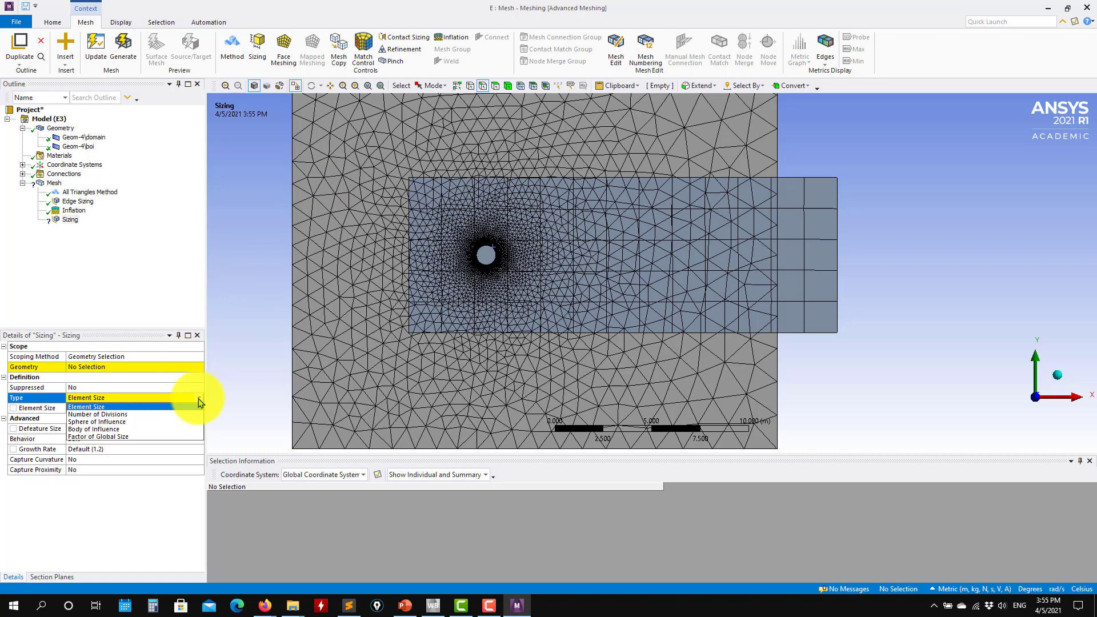
{"action": "left_click", "coordinate": [81, 430]}
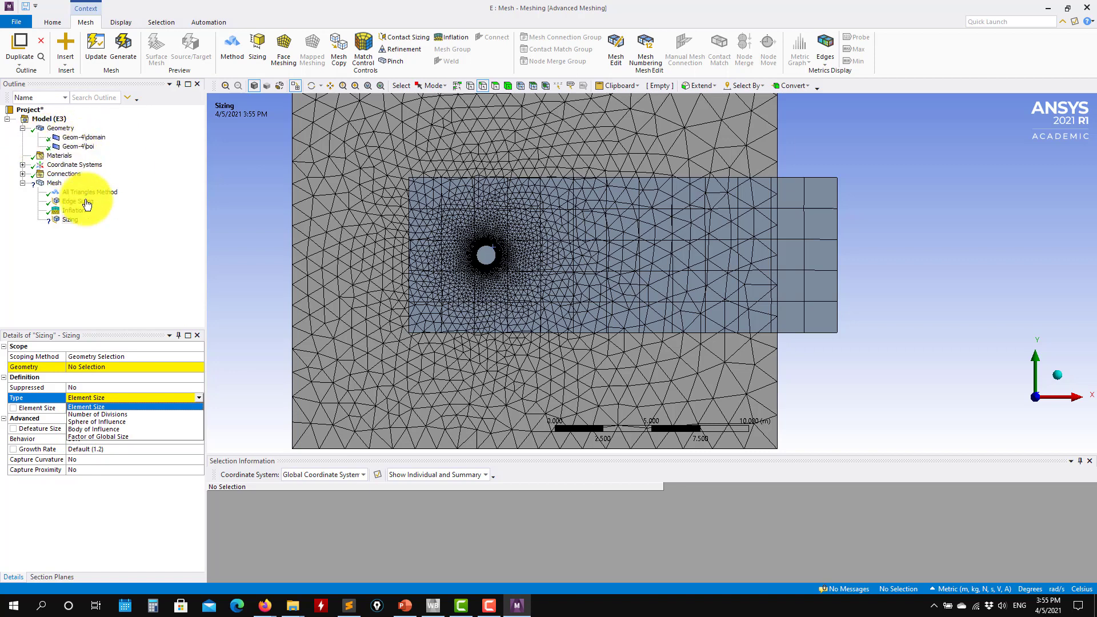
{"action": "left_click", "coordinate": [120, 429]}
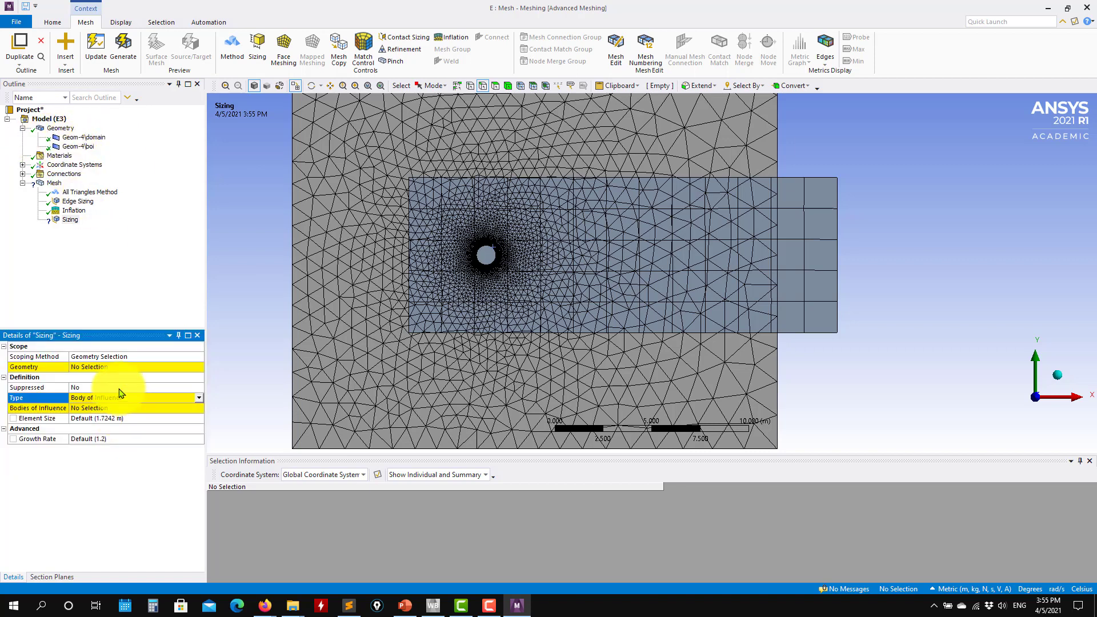
Apply it to the domain body, with the boi rectangle as influence body and 0.2 m element size
{"action": "left_click", "coordinate": [92, 367]}
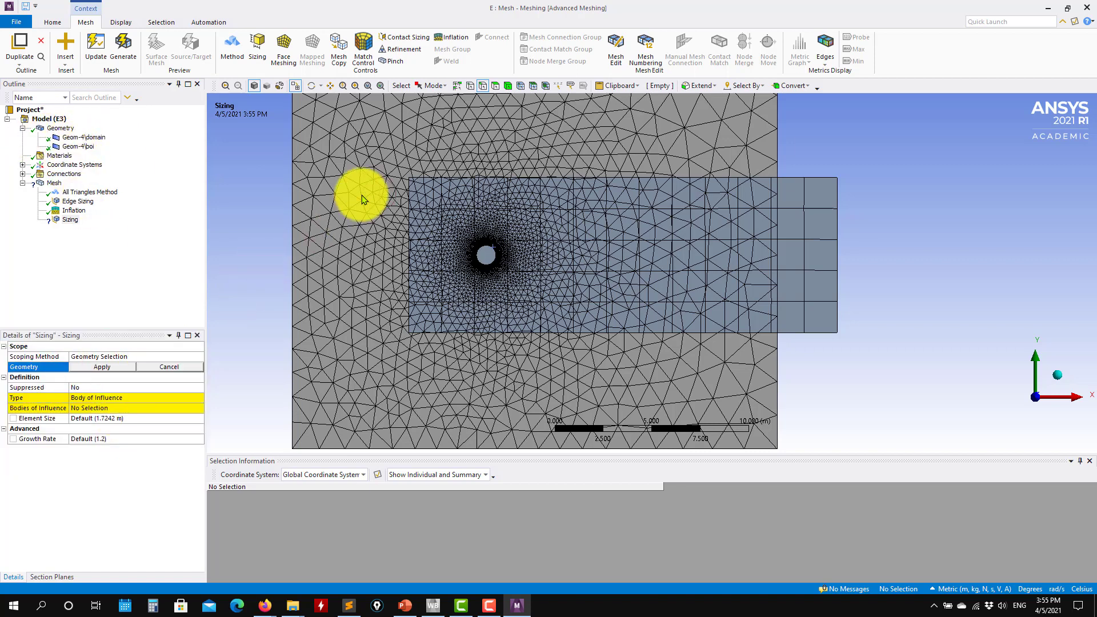
{"action": "left_click", "coordinate": [507, 86]}
{"action": "left_click", "coordinate": [371, 135]}
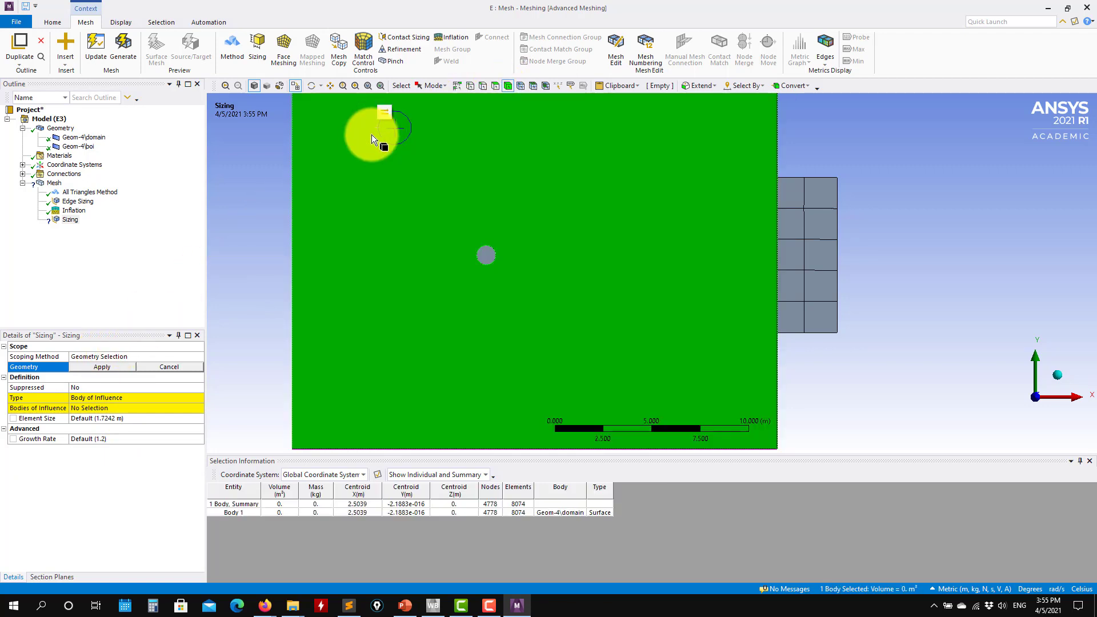
{"action": "left_click", "coordinate": [103, 367]}
{"action": "left_click", "coordinate": [93, 408]}
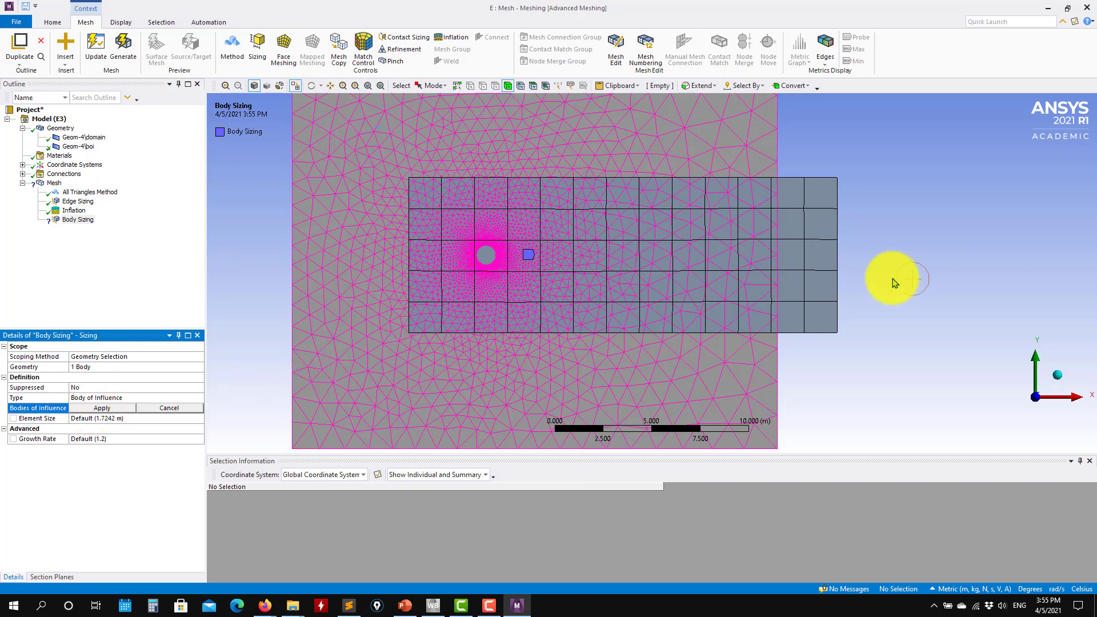
{"action": "left_click", "coordinate": [818, 287]}
{"action": "left_click", "coordinate": [105, 408]}
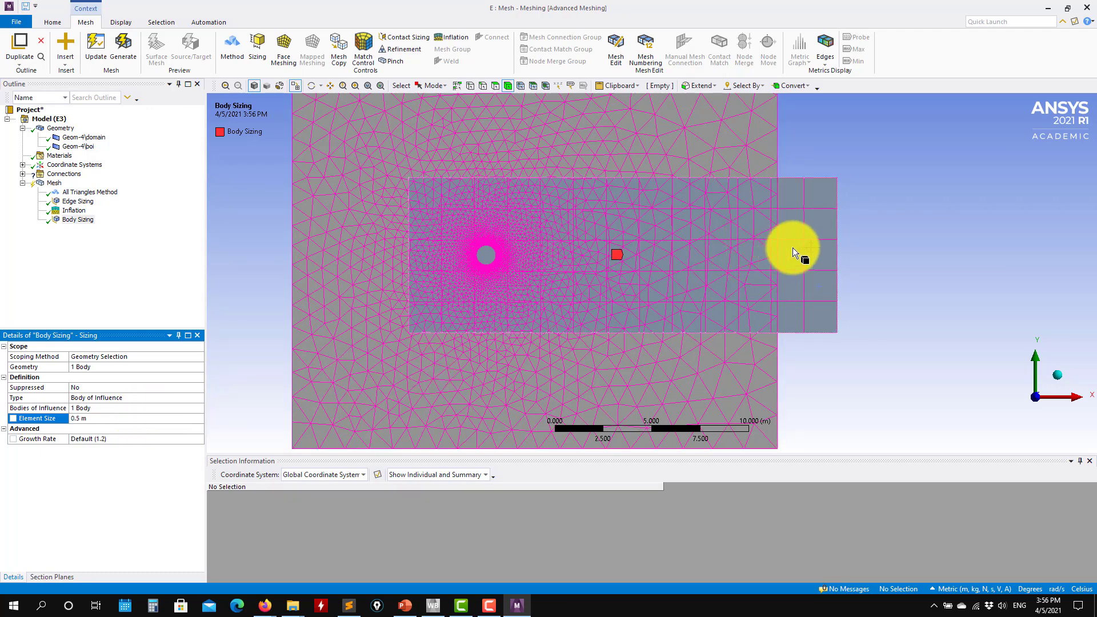
{"action": "left_click", "coordinate": [130, 418]}
{"action": "key", "text": "Return"}
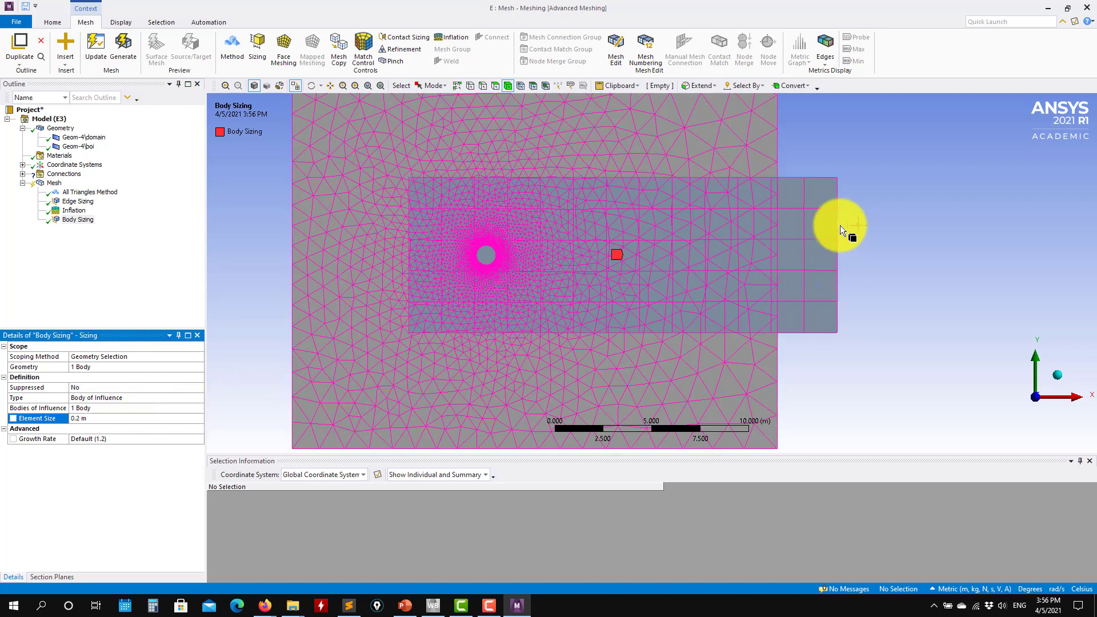
Regenerate the mesh with the new Body Sizing and hide the Geom-4\boi body
{"action": "left_click", "coordinate": [122, 47]}
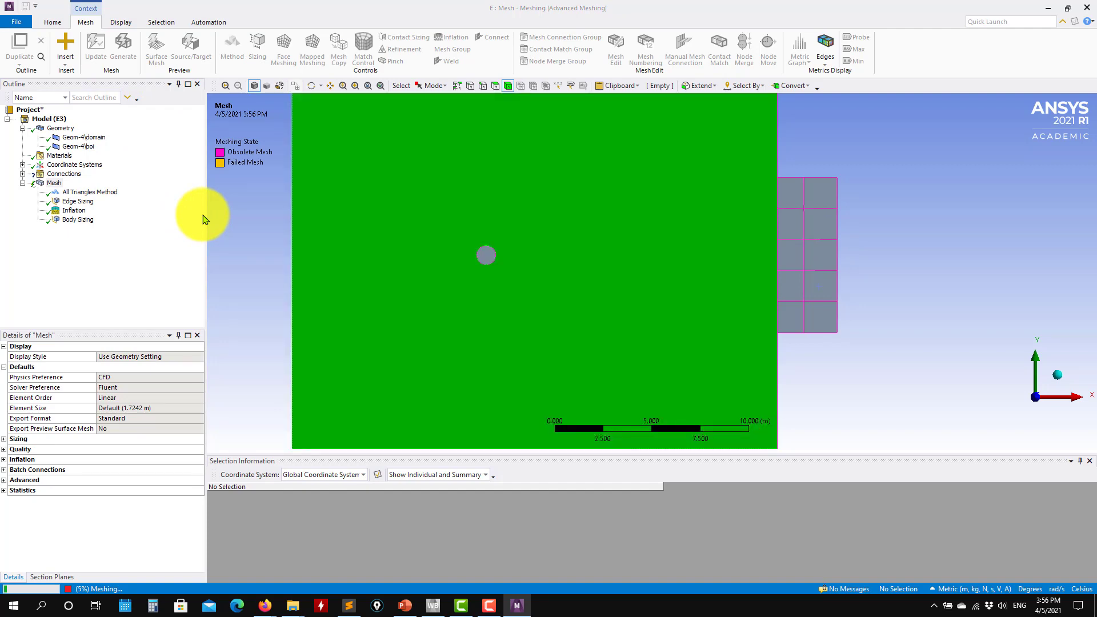
{"action": "left_click", "coordinate": [205, 219]}
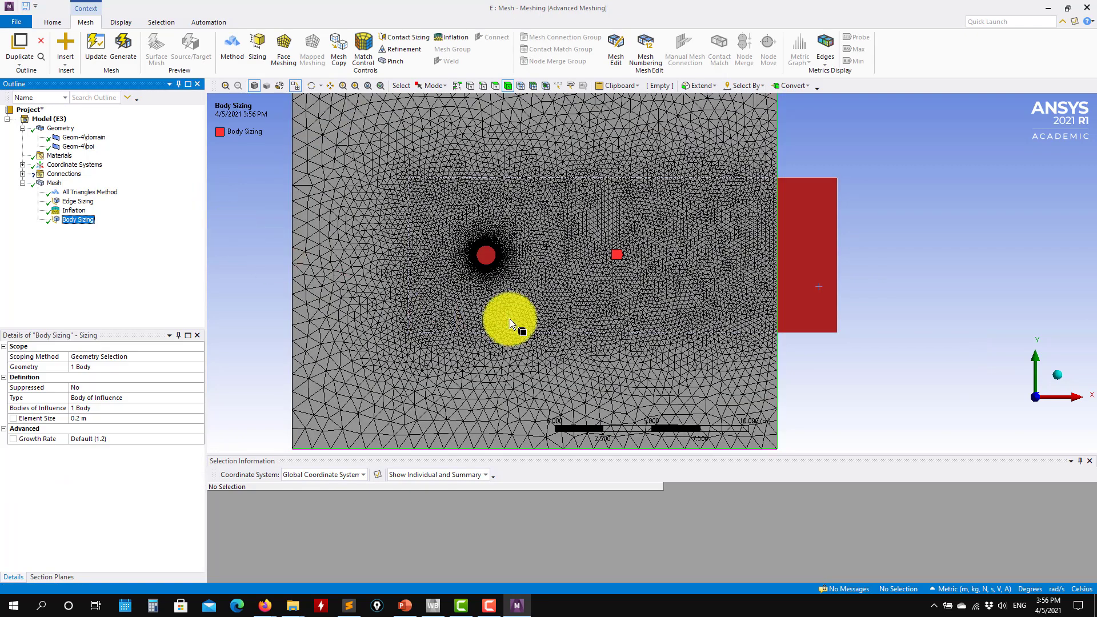
{"action": "left_click", "coordinate": [78, 146]}
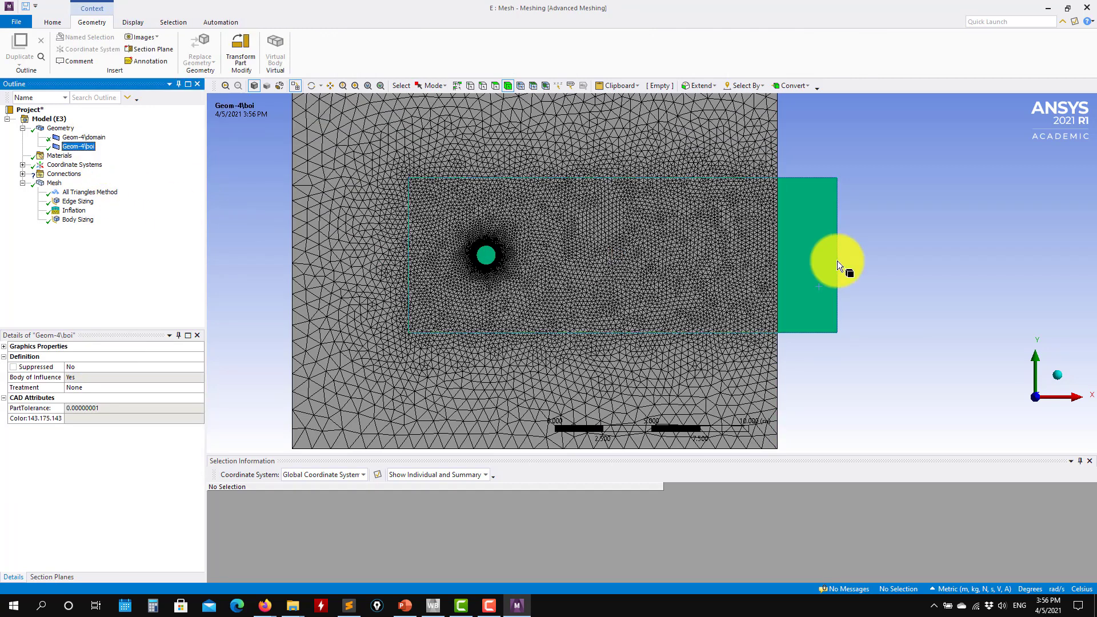
{"action": "right_click", "coordinate": [75, 146]}
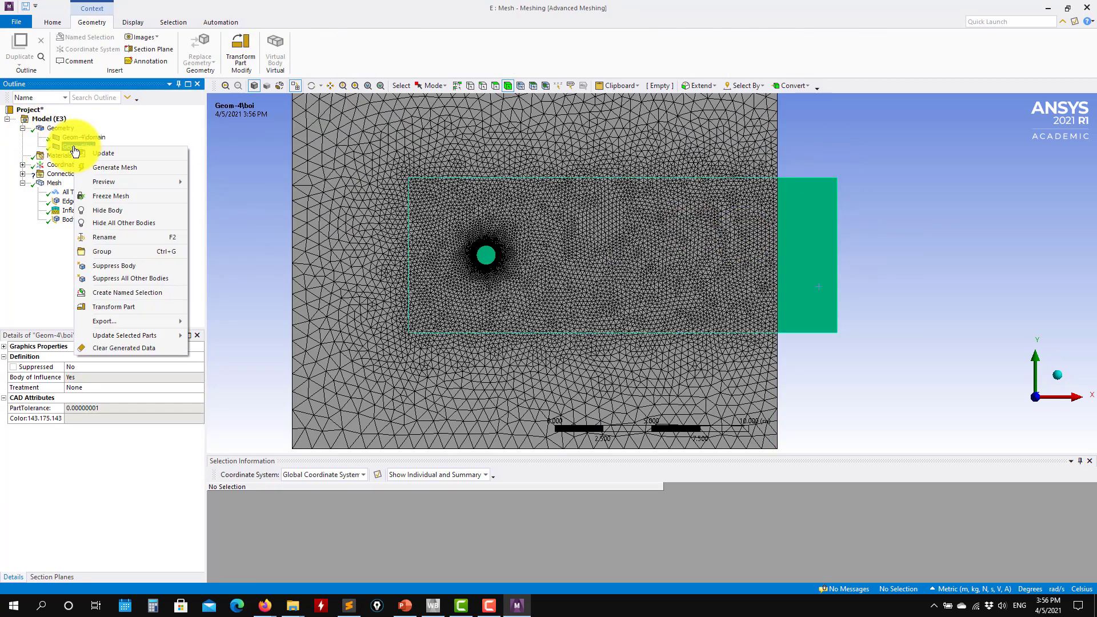
{"action": "left_click", "coordinate": [107, 210]}
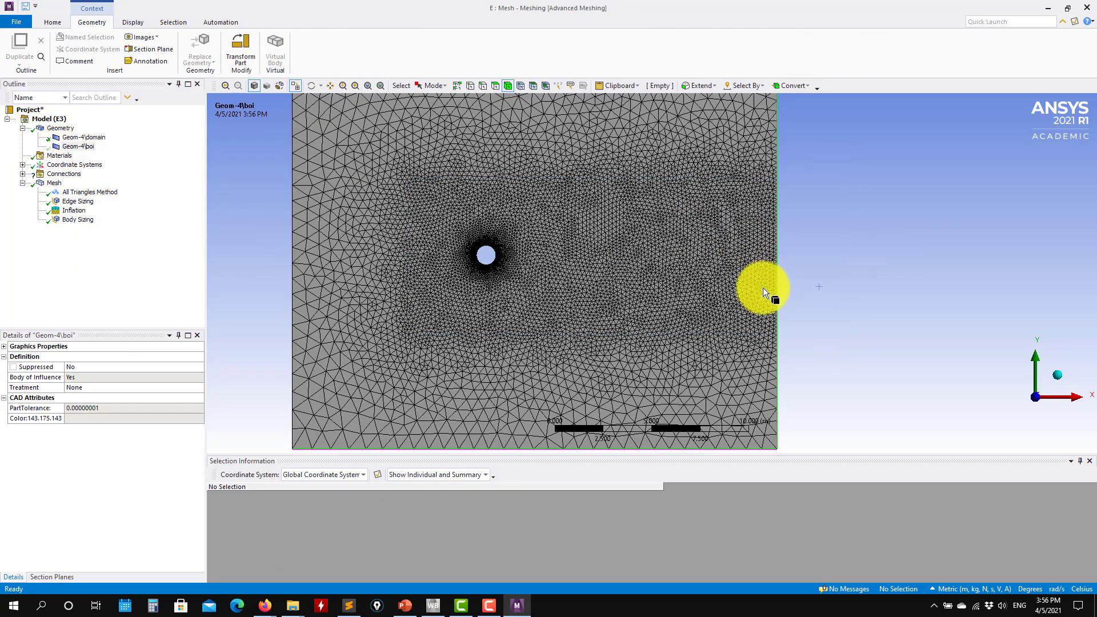
Zoom in and out to inspect the finer triangles in the wake behind the cylinder
{"action": "scroll", "coordinate": [755, 283], "scroll_direction": "up", "scroll_amount": 1}
{"action": "left_click_drag", "start_coordinate": [77, 147], "coordinate": [769, 214]}
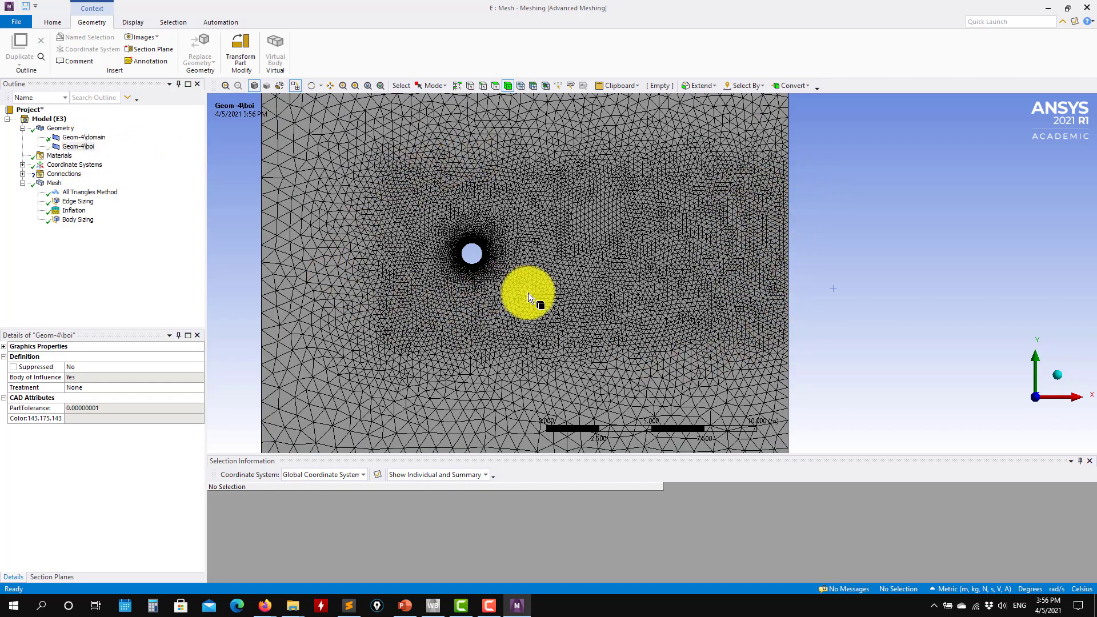
{"action": "scroll", "coordinate": [530, 292], "scroll_direction": "down", "scroll_amount": 4}
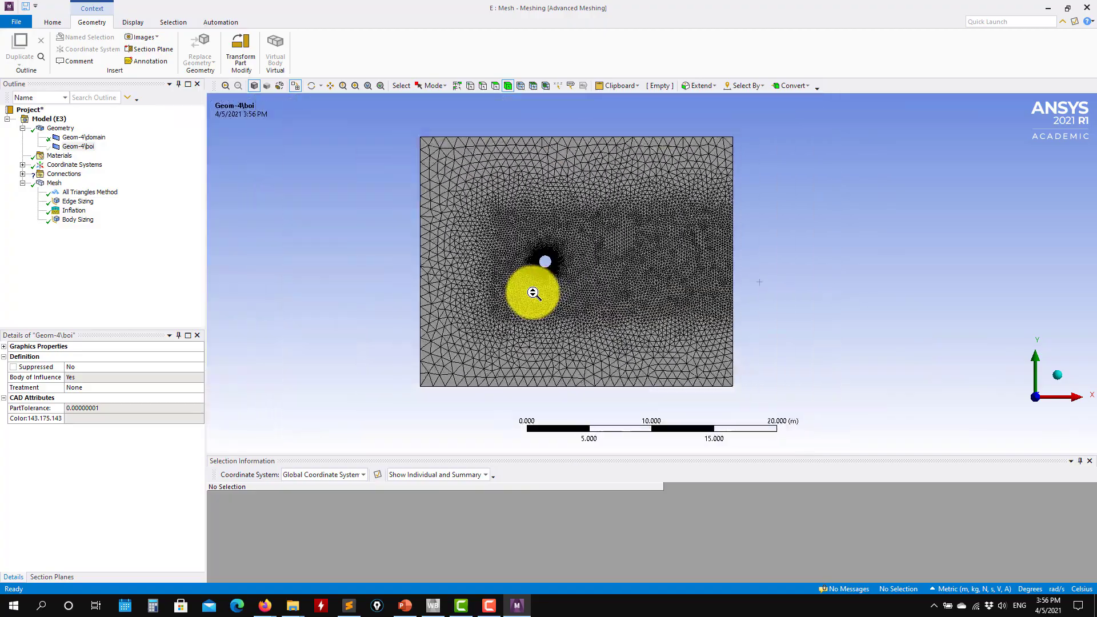
{"action": "scroll", "coordinate": [533, 292], "scroll_direction": "up", "scroll_amount": 2}
{"action": "scroll", "coordinate": [532, 292], "scroll_direction": "down", "scroll_amount": 2}
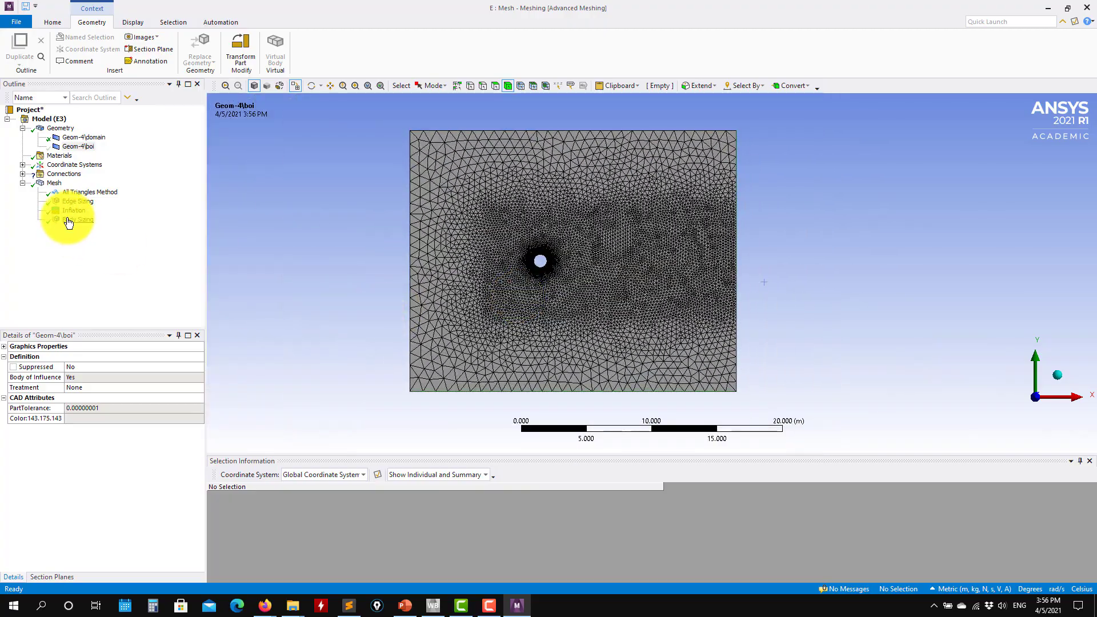
{"action": "scroll", "coordinate": [441, 260], "scroll_direction": "up", "scroll_amount": 3}
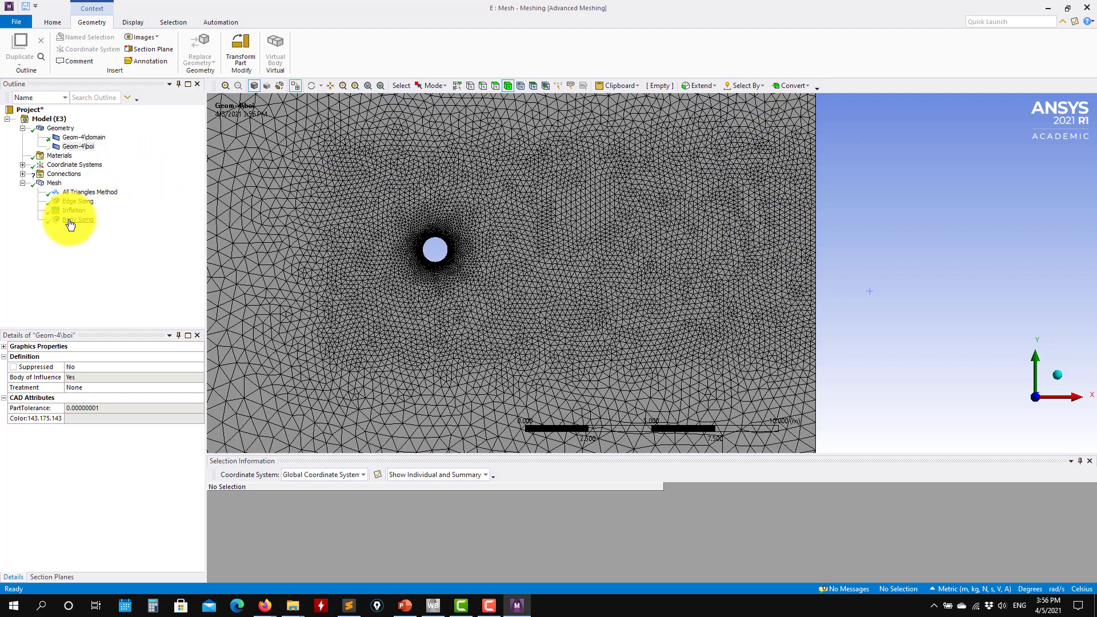
{"action": "scroll", "coordinate": [404, 269], "scroll_direction": "up", "scroll_amount": 2}
{"action": "scroll", "coordinate": [397, 271], "scroll_direction": "down", "scroll_amount": 3}
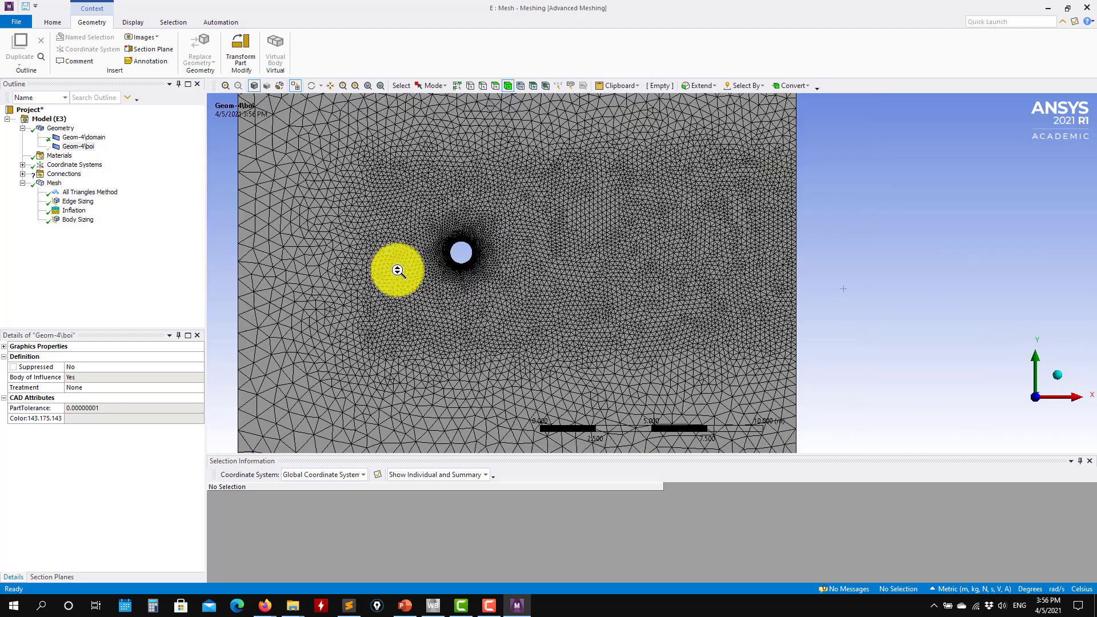
{"action": "scroll", "coordinate": [398, 270], "scroll_direction": "down", "scroll_amount": 2}
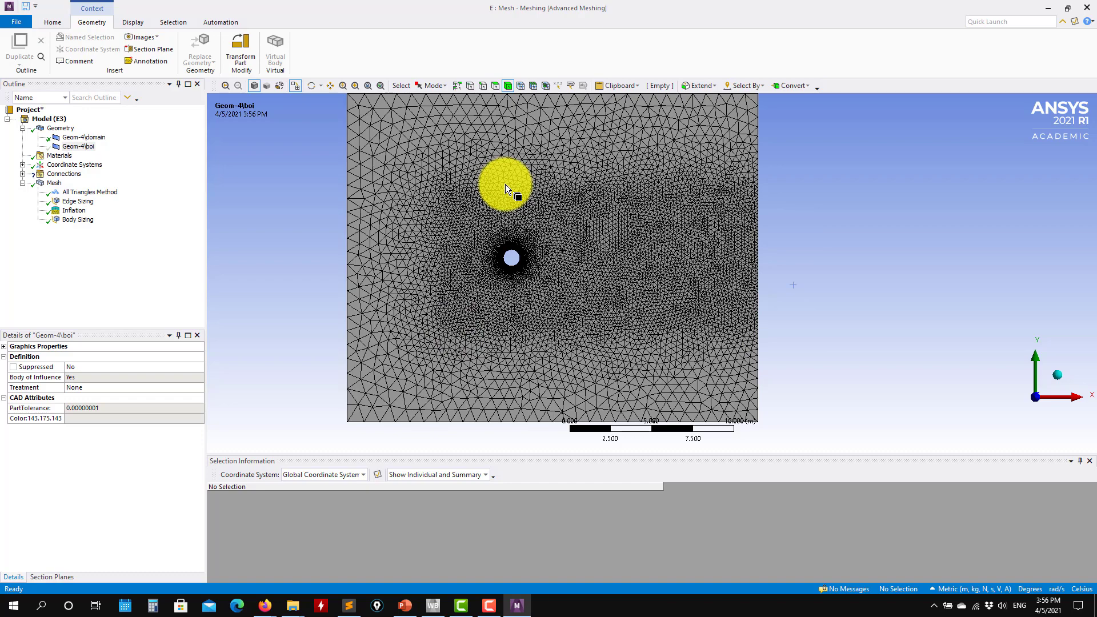
{"action": "scroll", "coordinate": [514, 248], "scroll_direction": "up", "scroll_amount": 3}
{"action": "scroll", "coordinate": [486, 259], "scroll_direction": "down", "scroll_amount": 2}
{"action": "scroll", "coordinate": [486, 267], "scroll_direction": "down", "scroll_amount": 2}
{"action": "scroll", "coordinate": [486, 268], "scroll_direction": "down", "scroll_amount": 1}
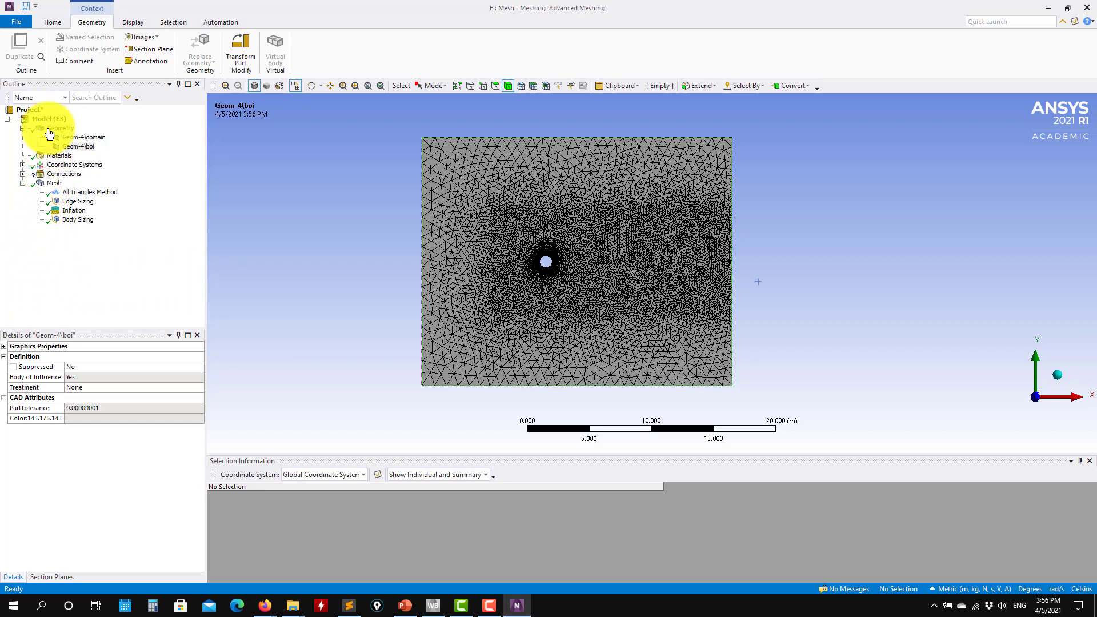
Delete the Contacts group under Connections, confirming with Yes
{"action": "left_click", "coordinate": [22, 174]}
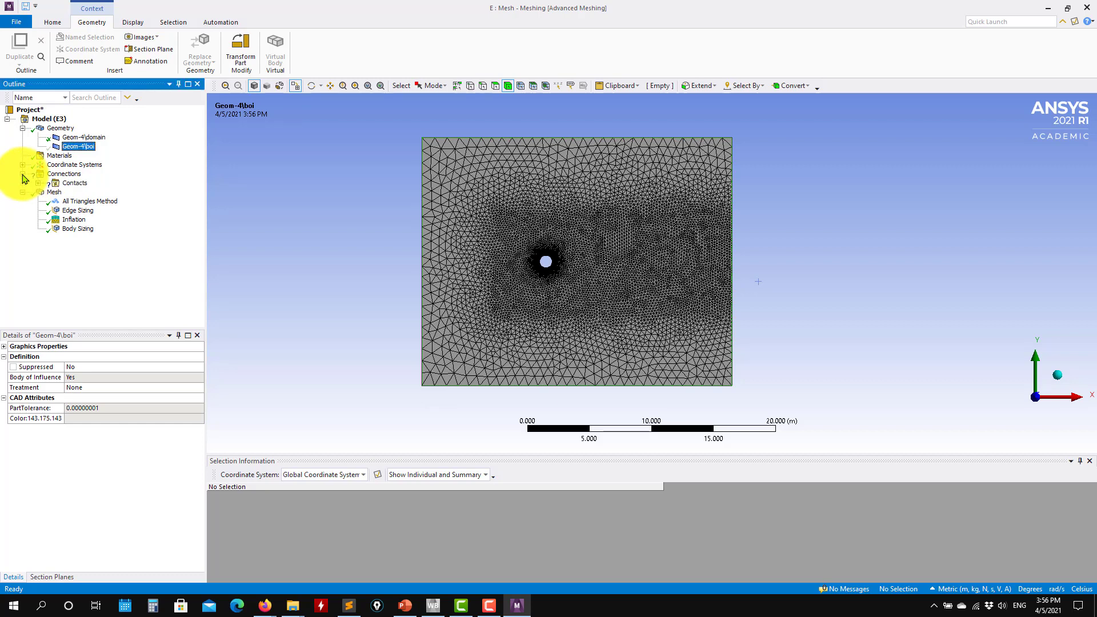
{"action": "left_click", "coordinate": [62, 147]}
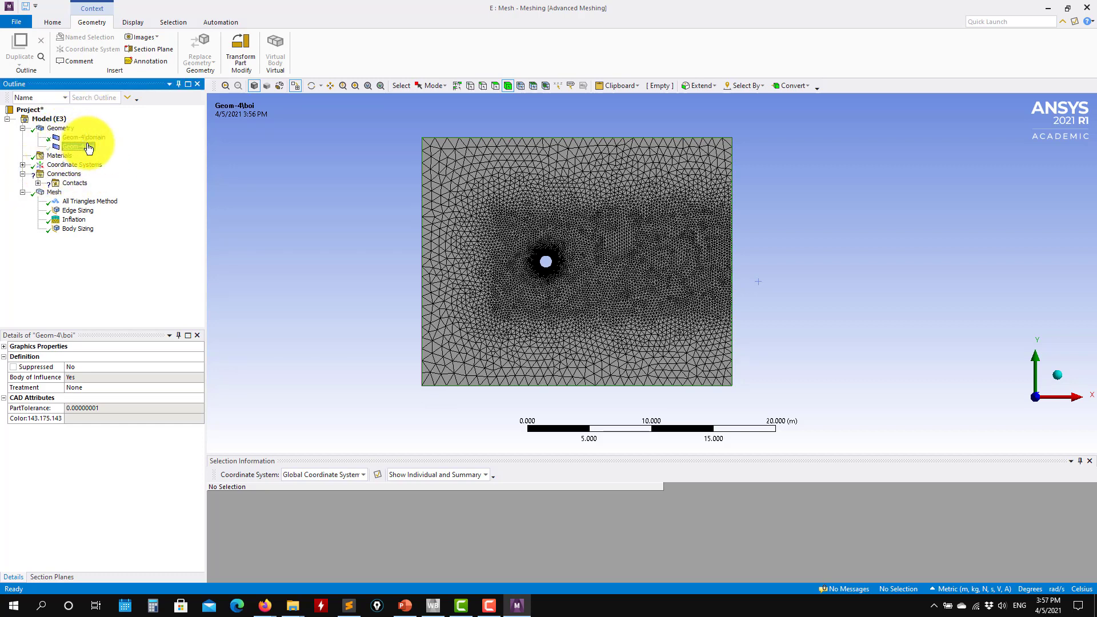
{"action": "right_click", "coordinate": [65, 178]}
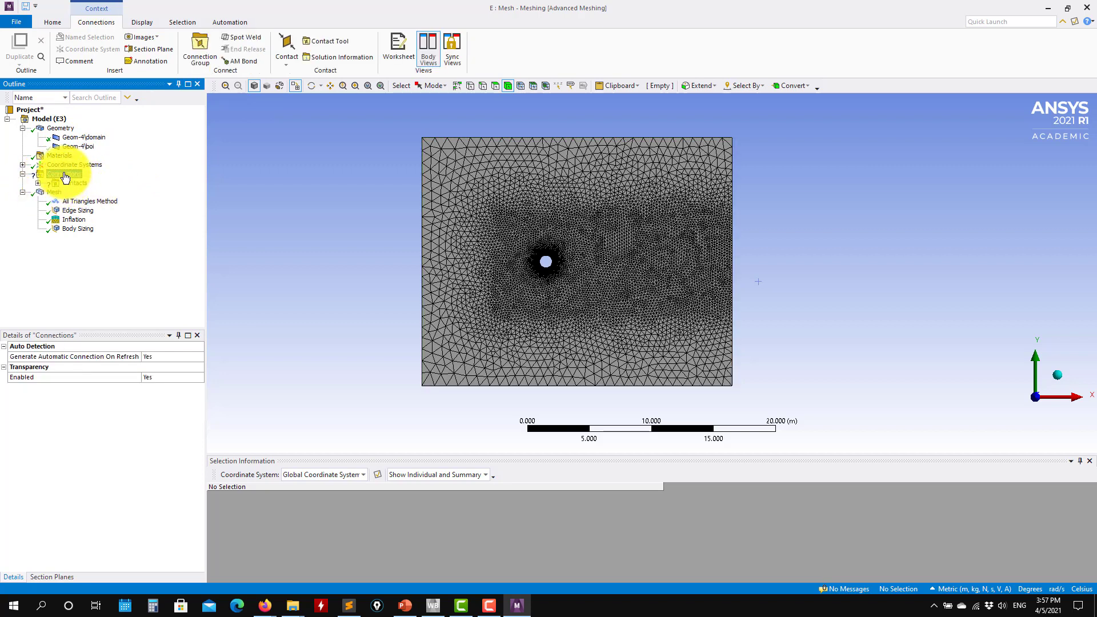
{"action": "left_click", "coordinate": [74, 183]}
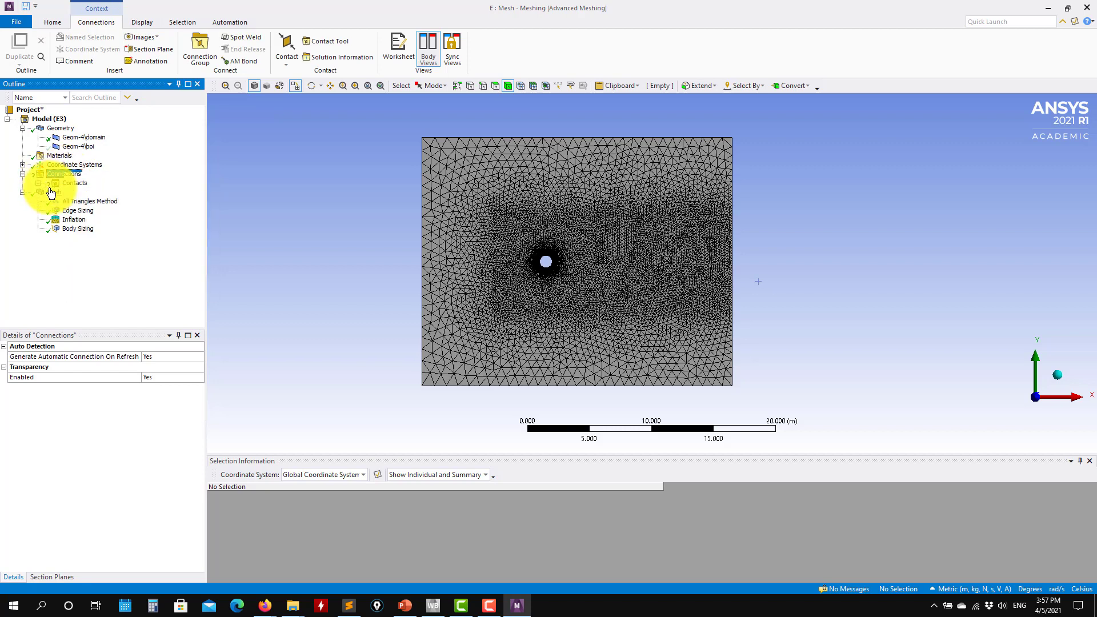
{"action": "right_click", "coordinate": [76, 187]}
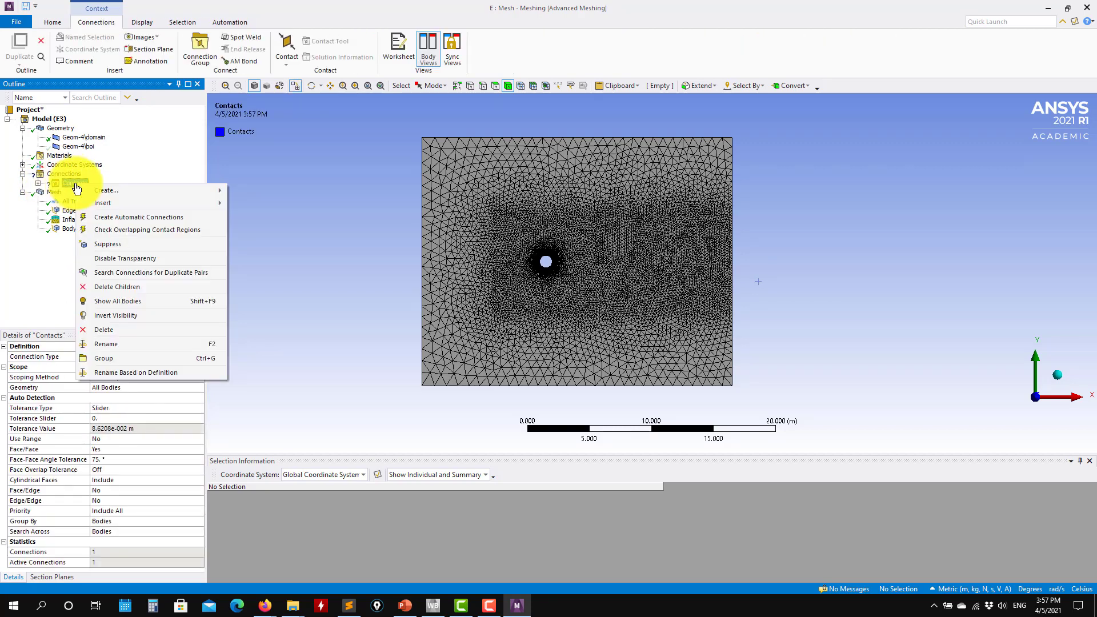
{"action": "left_click", "coordinate": [108, 329]}
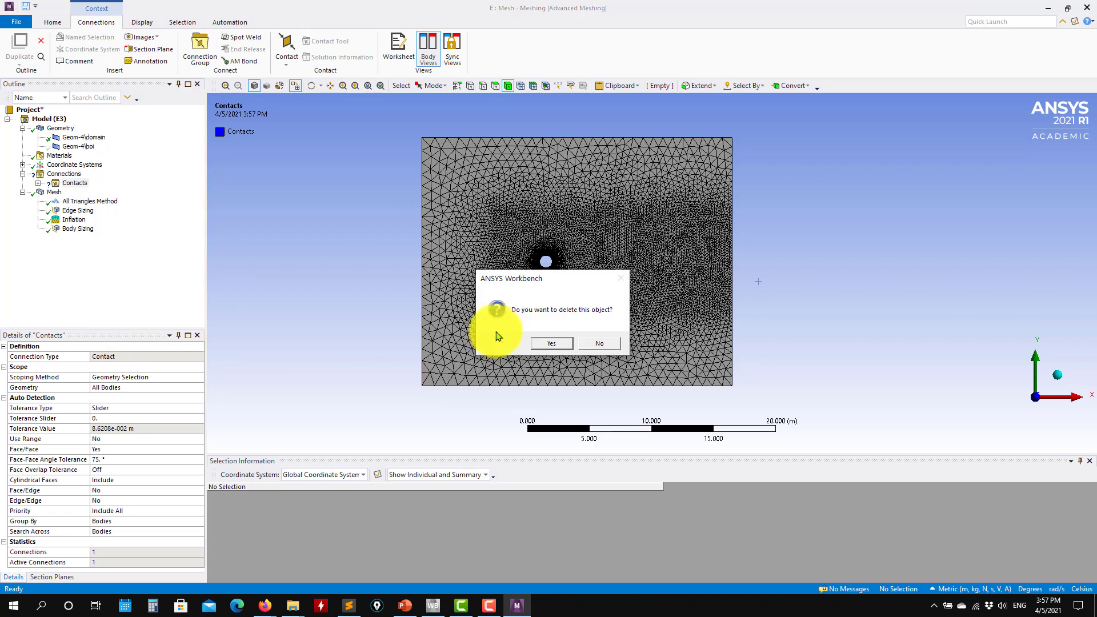
{"action": "left_click", "coordinate": [554, 345]}
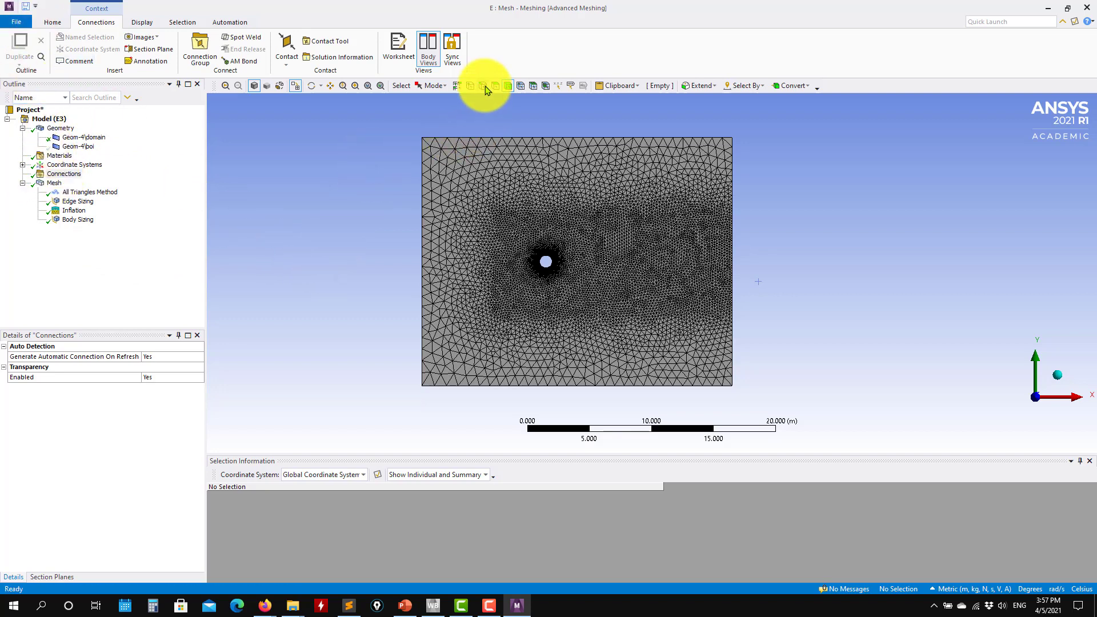
Make the domain's left edge a named selection called inlet
{"action": "left_click", "coordinate": [420, 178]}
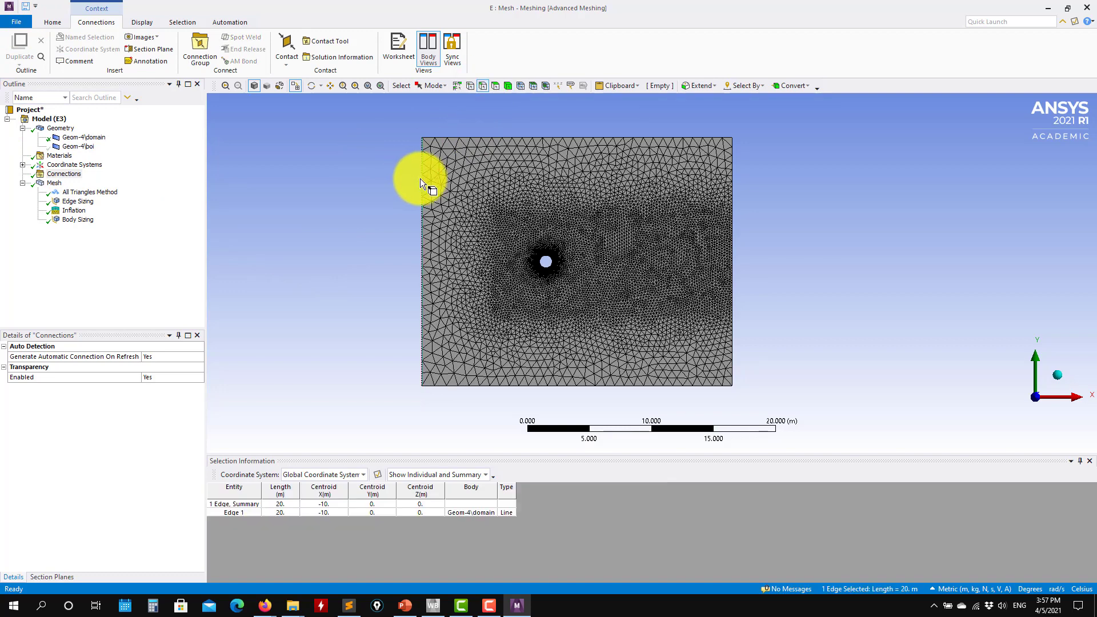
{"action": "right_click", "coordinate": [420, 179]}
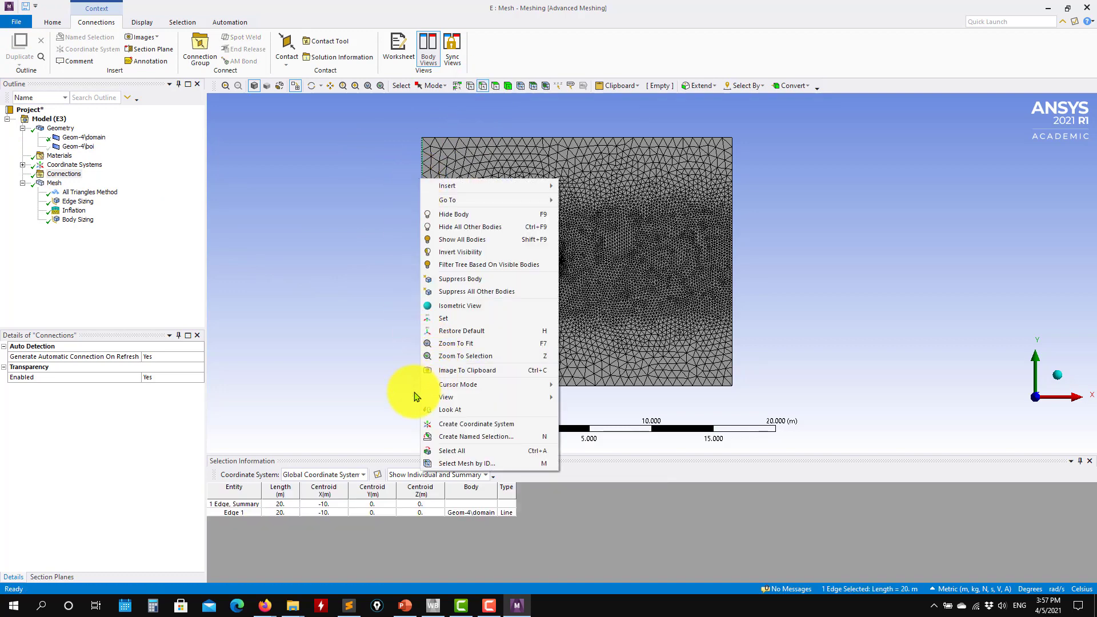
{"action": "left_click", "coordinate": [463, 436]}
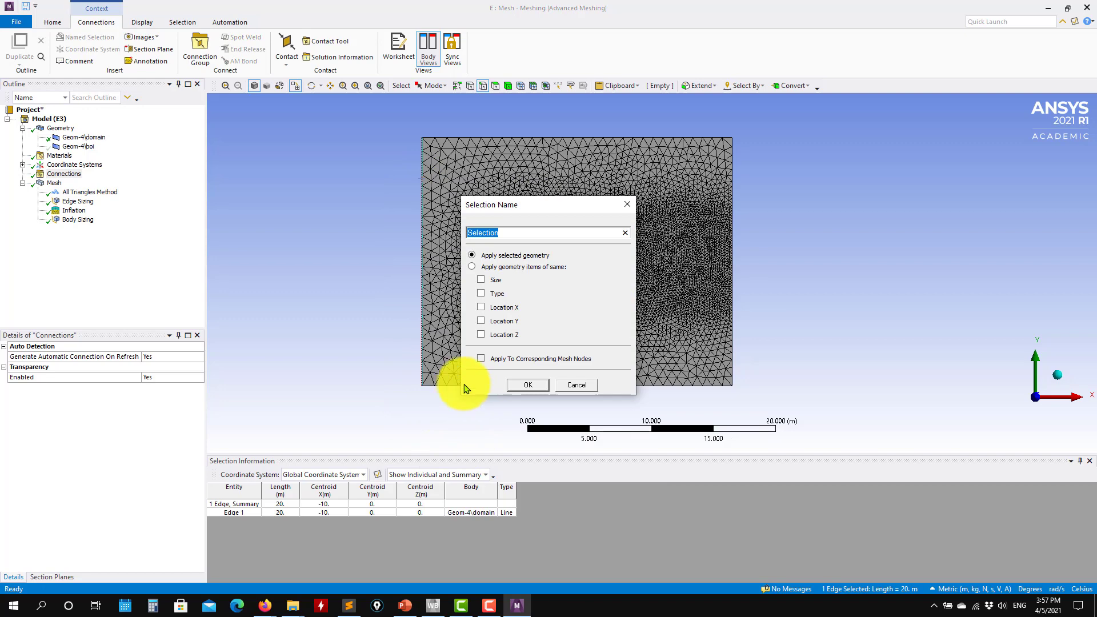
{"action": "key", "text": "Return"}
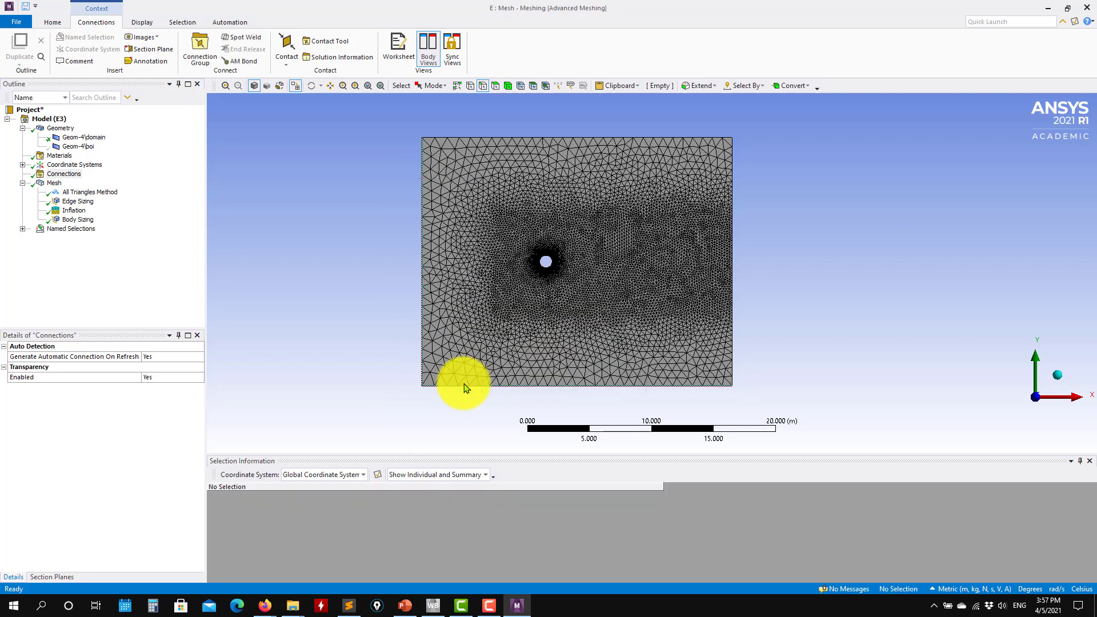
{"action": "middle_click_drag", "start_coordinate": [445, 383], "coordinate": [512, 409]}
{"action": "scroll", "coordinate": [507, 409], "scroll_direction": "up", "scroll_amount": 3}
{"action": "scroll", "coordinate": [426, 357], "scroll_direction": "down", "scroll_amount": 1}
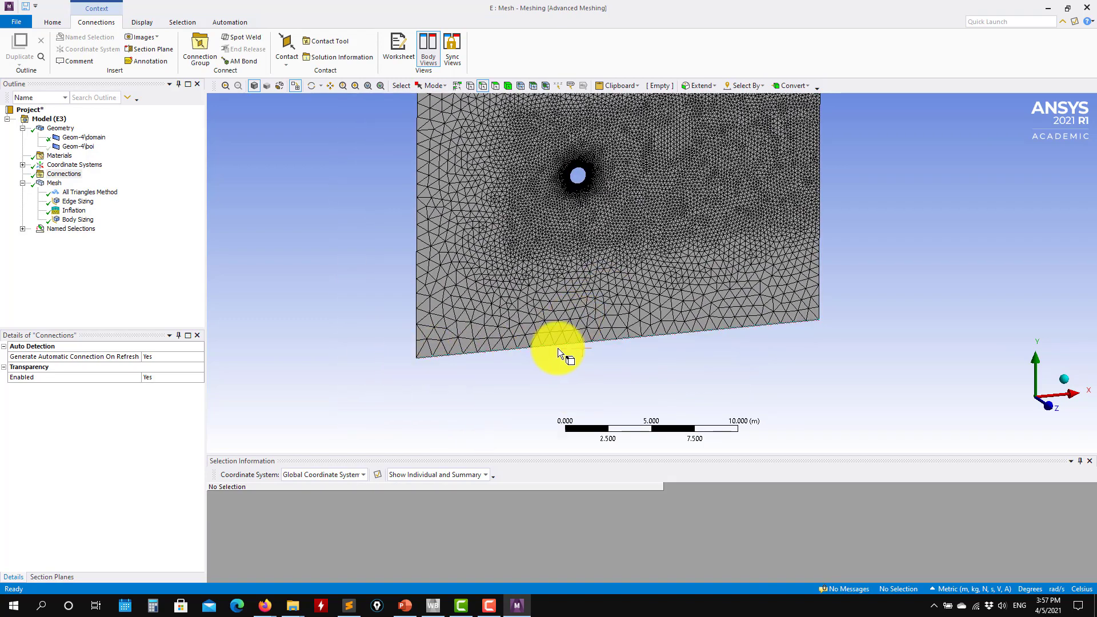
{"action": "scroll", "coordinate": [482, 367], "scroll_direction": "up", "scroll_amount": 1}
{"action": "scroll", "coordinate": [489, 375], "scroll_direction": "down", "scroll_amount": 3}
{"action": "middle_click_drag", "start_coordinate": [489, 374], "coordinate": [387, 404], "text": "ctrl"}
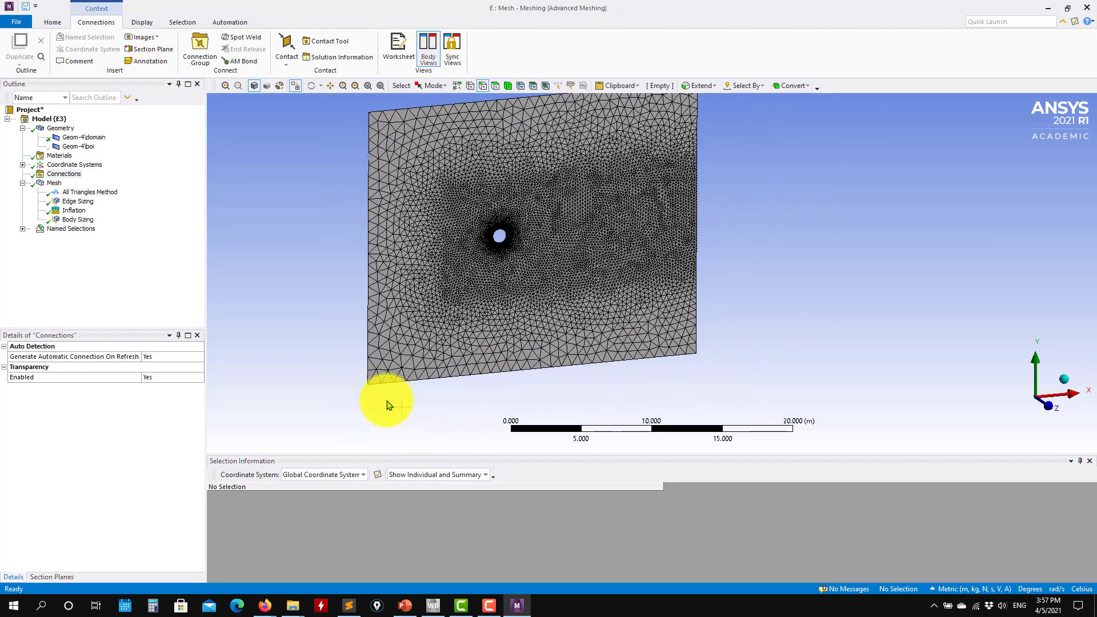
Make the domain's right edge a named selection called outlet
{"action": "left_click", "coordinate": [698, 258]}
{"action": "right_click", "coordinate": [697, 260]}
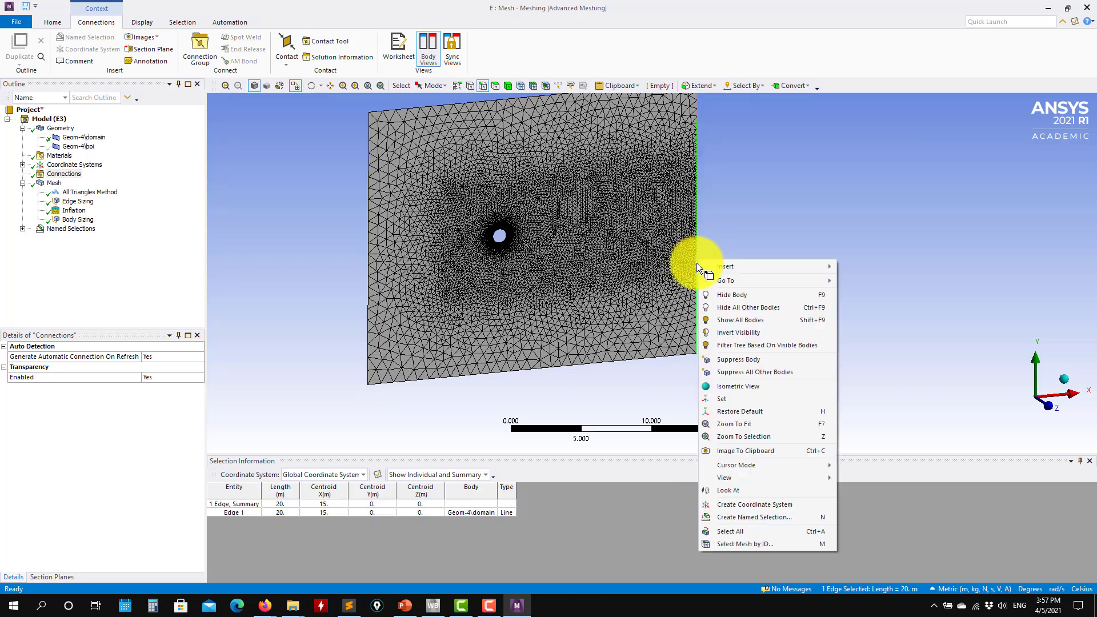
{"action": "left_click", "coordinate": [760, 518]}
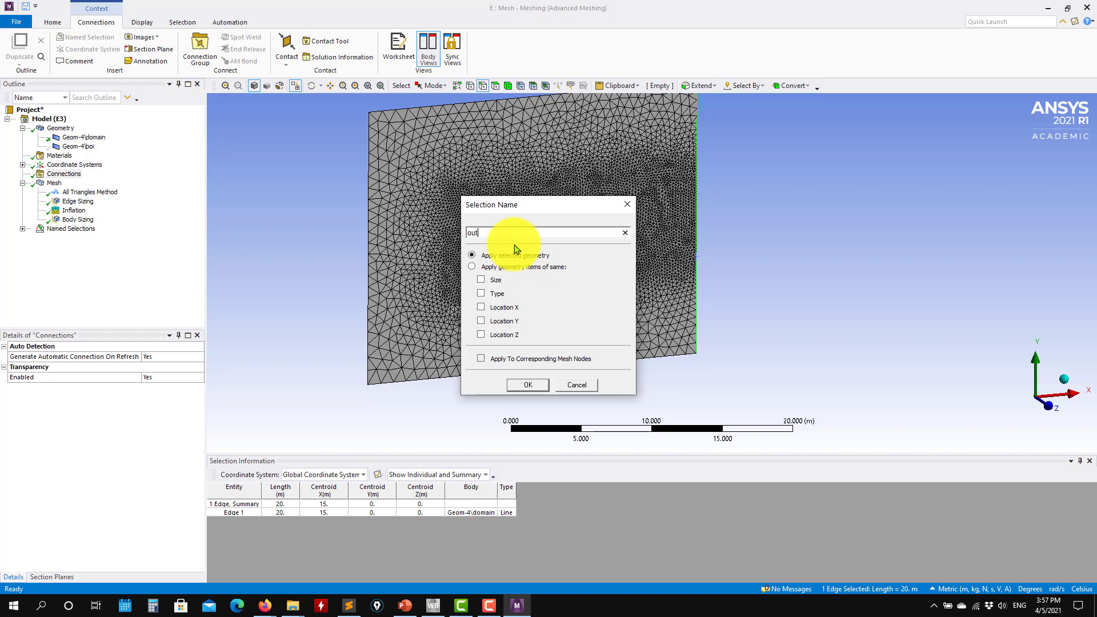
{"action": "type", "text": "outlet"}
{"action": "key", "text": "Return"}
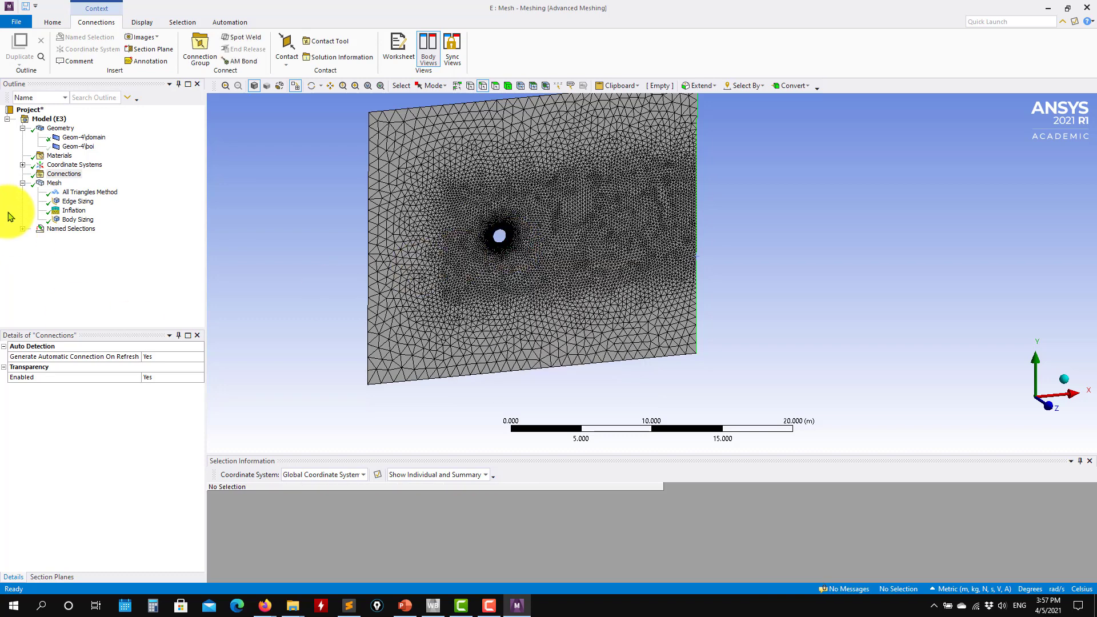
{"action": "left_click", "coordinate": [23, 228]}
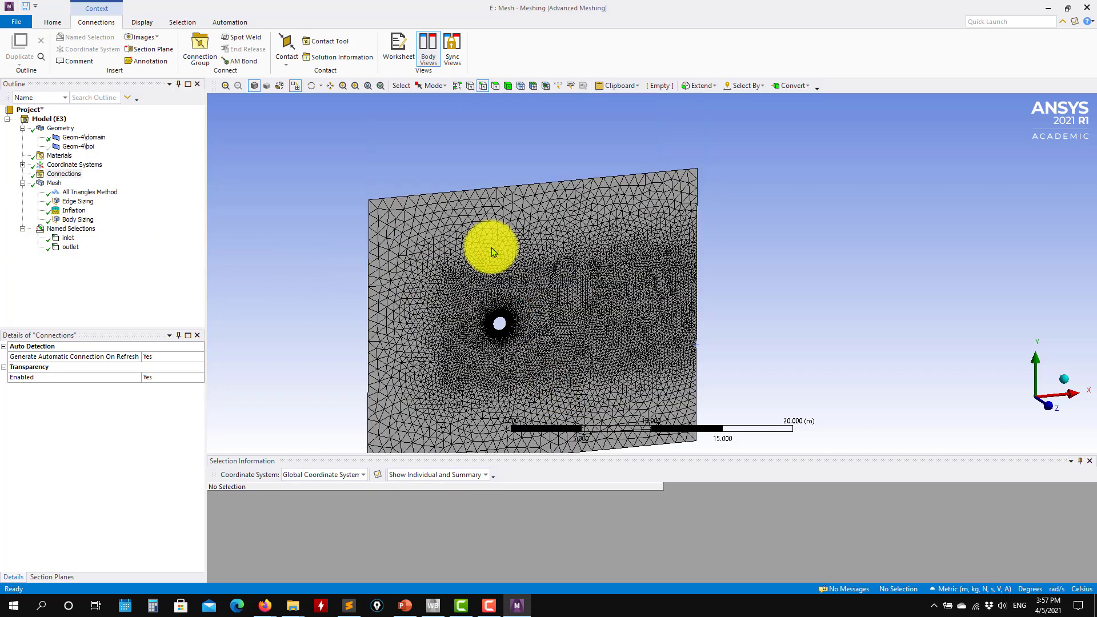
Name the domain's top and bottom edges as named selections top and bottom
{"action": "left_click", "coordinate": [495, 190]}
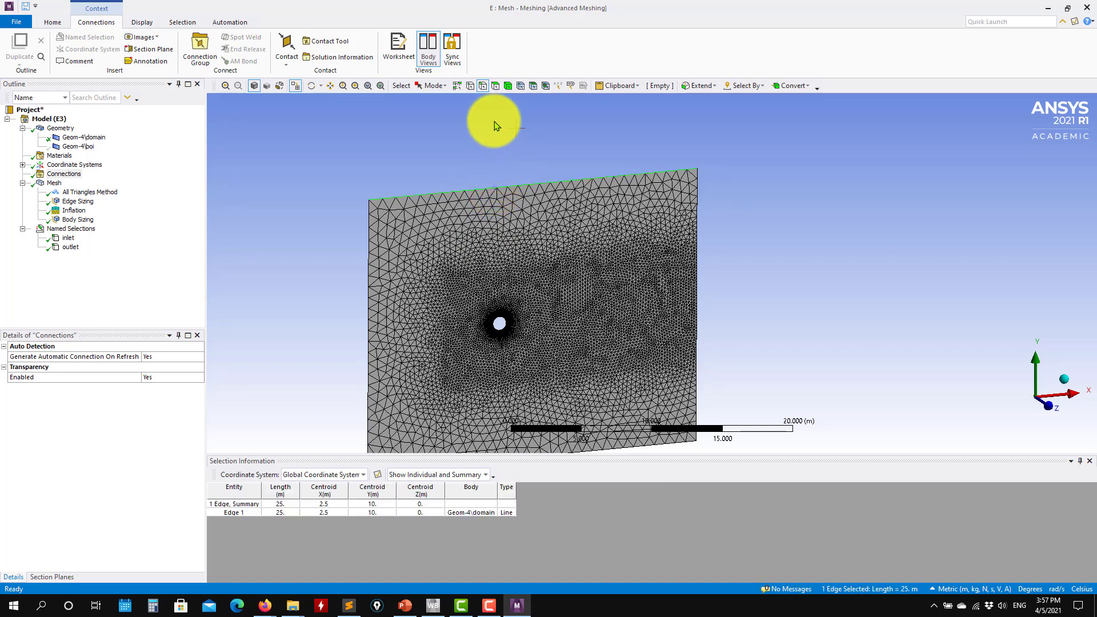
{"action": "right_click", "coordinate": [477, 188]}
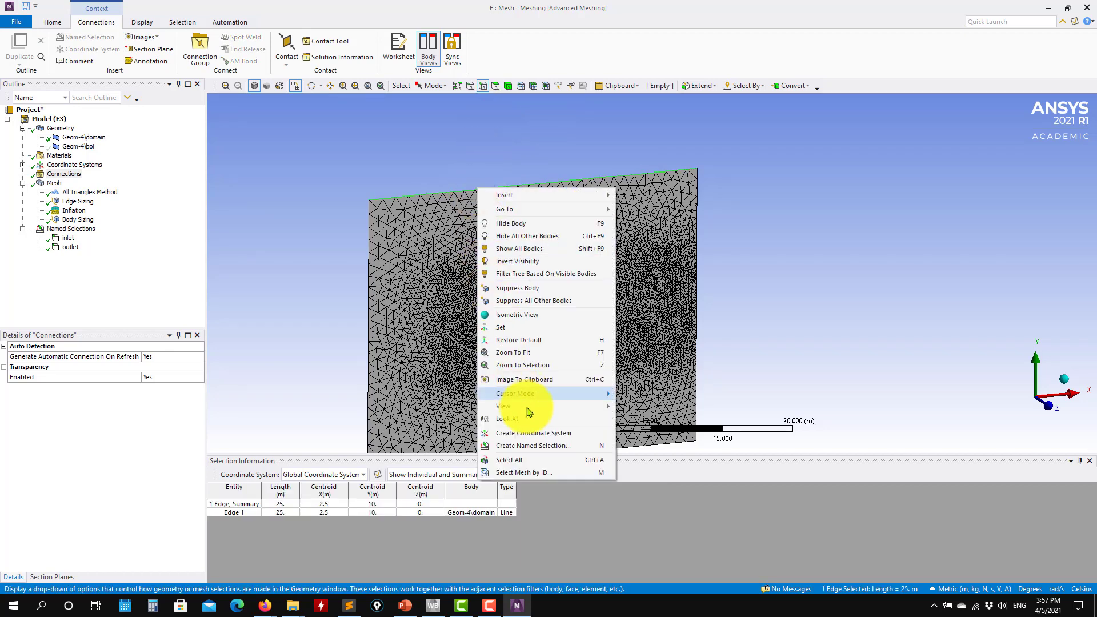
{"action": "left_click", "coordinate": [534, 440]}
{"action": "type", "text": "top"}
{"action": "key", "text": "Return"}
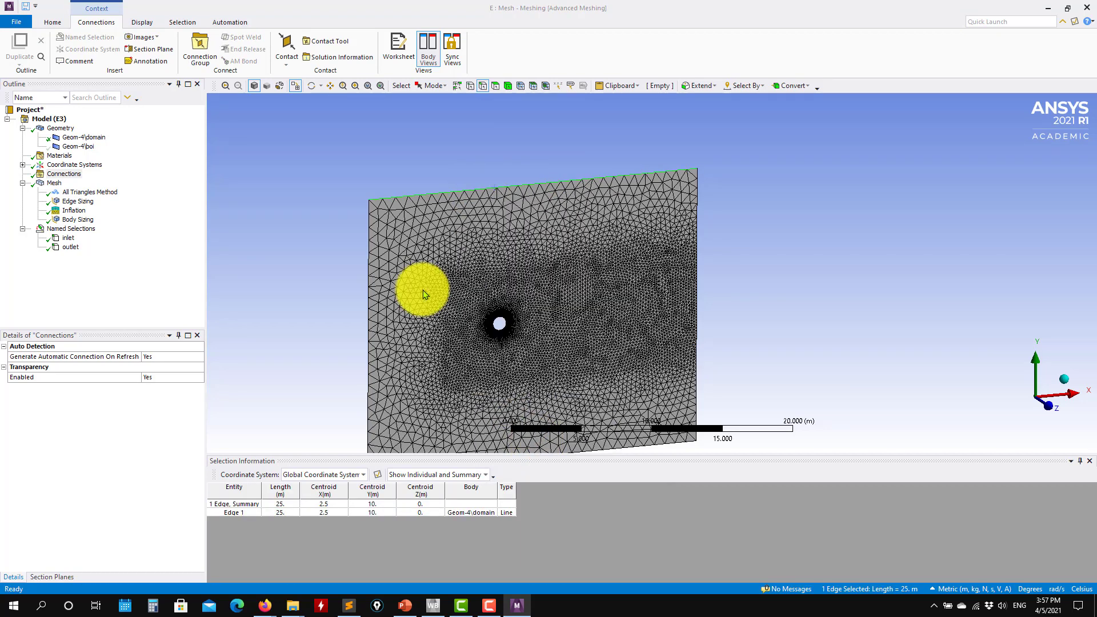
{"action": "middle_click_drag", "start_coordinate": [536, 293], "coordinate": [566, 86], "text": "ctrl"}
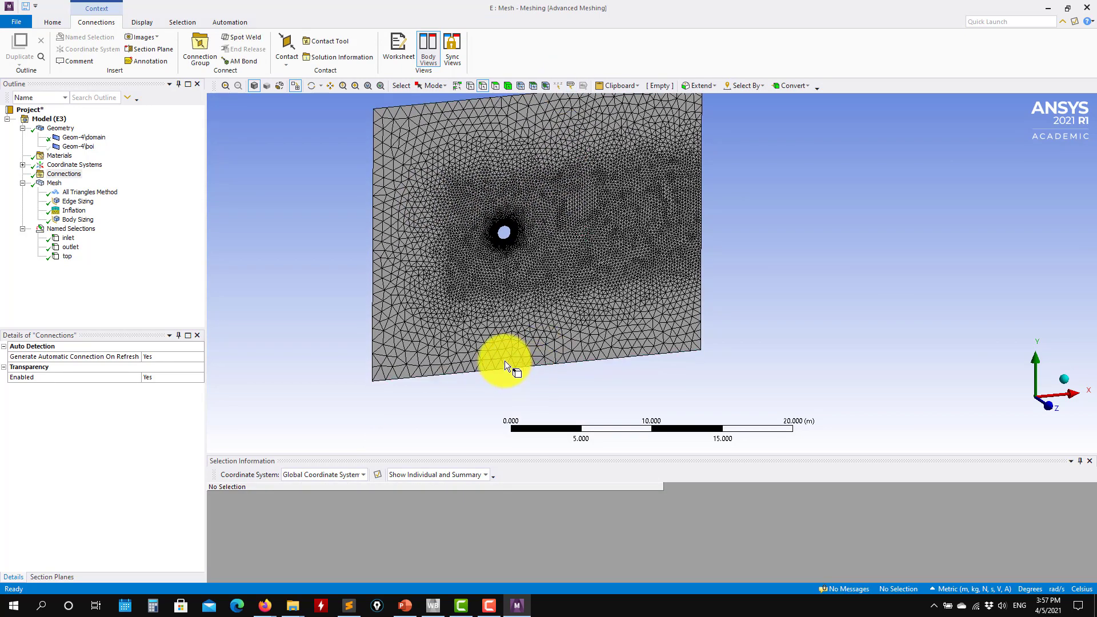
{"action": "left_click", "coordinate": [513, 367]}
{"action": "right_click", "coordinate": [513, 367]}
{"action": "left_click", "coordinate": [539, 342]}
{"action": "type", "text": "bottom"}
{"action": "key", "text": "Return"}
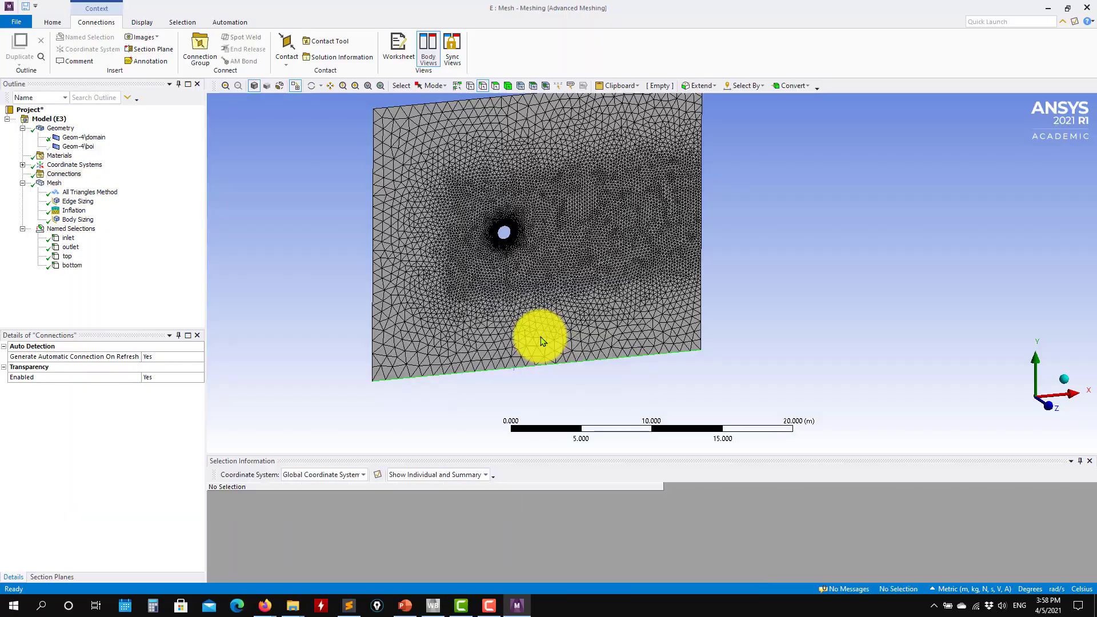
Zoom in on the cylinder and select its circular edge
{"action": "scroll", "coordinate": [595, 265], "scroll_direction": "up", "scroll_amount": 3}
{"action": "middle_click_drag", "start_coordinate": [440, 245], "coordinate": [590, 277], "text": "ctrl"}
{"action": "scroll", "coordinate": [526, 252], "scroll_direction": "up", "scroll_amount": 3}
{"action": "left_click", "coordinate": [521, 257]}
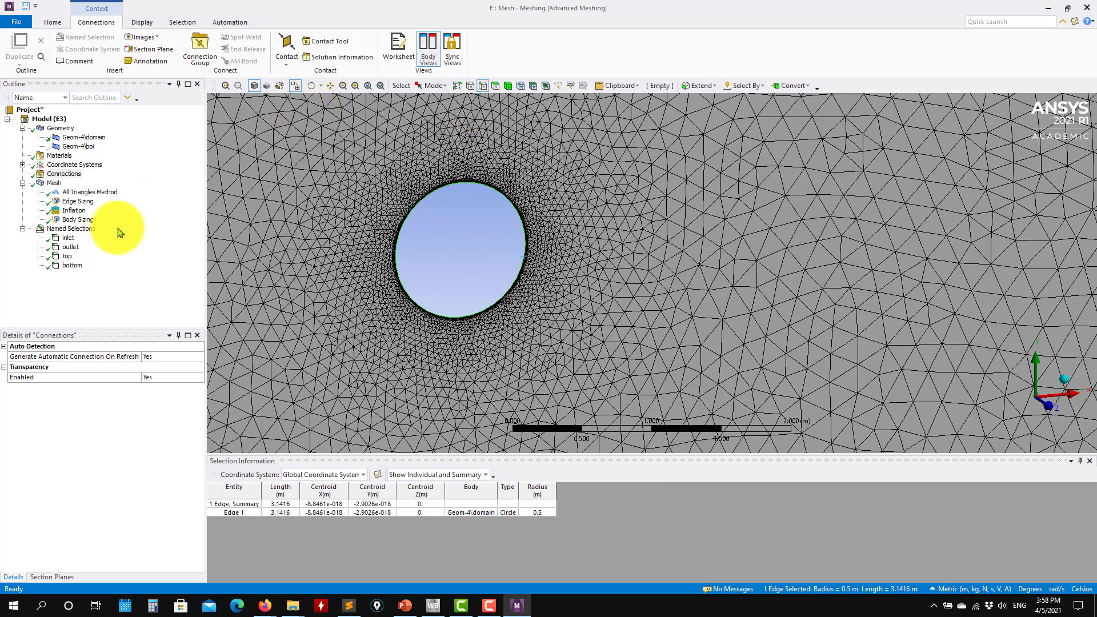
Make the selected circular edge a named selection called cylinder
{"action": "right_click", "coordinate": [526, 238]}
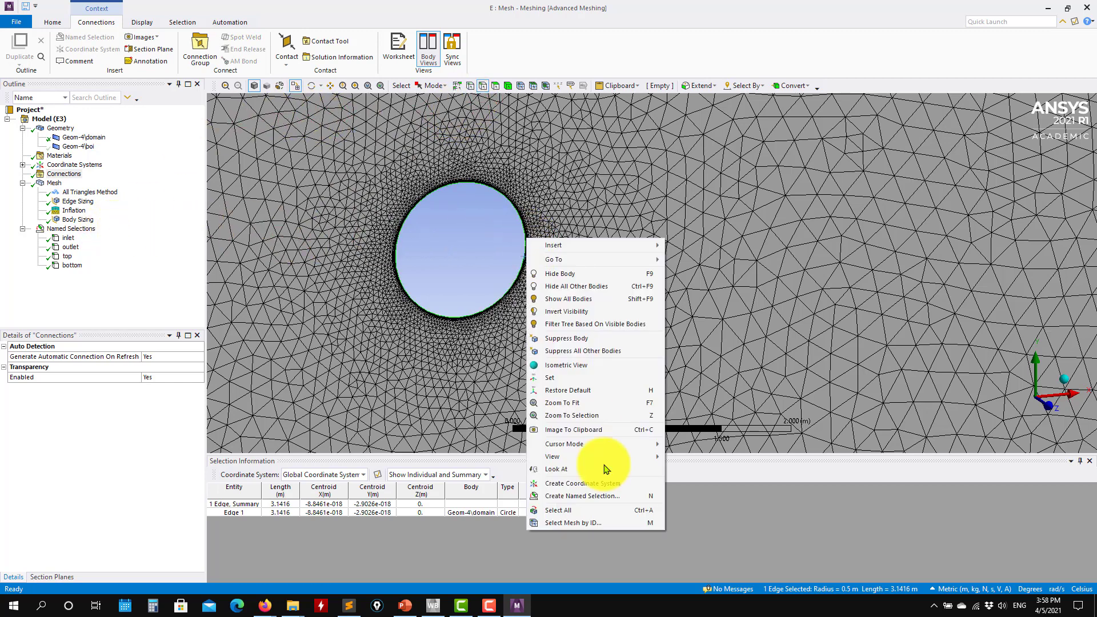
{"action": "left_click", "coordinate": [607, 484]}
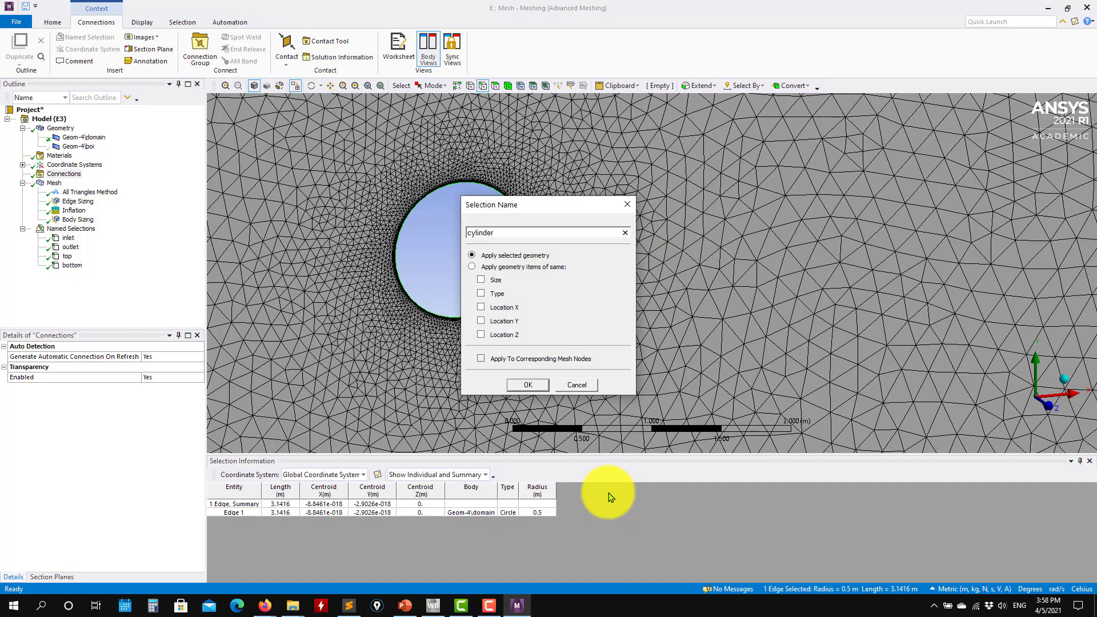
{"action": "type", "text": "cylinder"}
{"action": "key", "text": "Return"}
Check which edges the inlet and bottom named selections cover
{"action": "scroll", "coordinate": [477, 335], "scroll_direction": "up", "scroll_amount": 1}
{"action": "scroll", "coordinate": [486, 338], "scroll_direction": "down", "scroll_amount": 10}
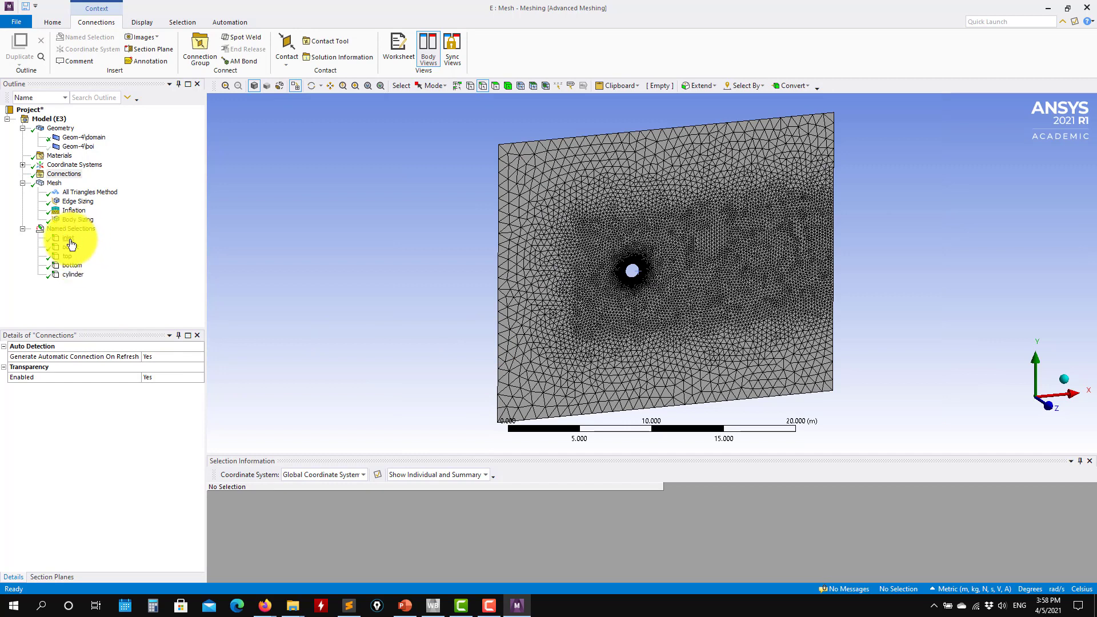
{"action": "left_click", "coordinate": [69, 238]}
{"action": "left_click", "coordinate": [69, 266]}
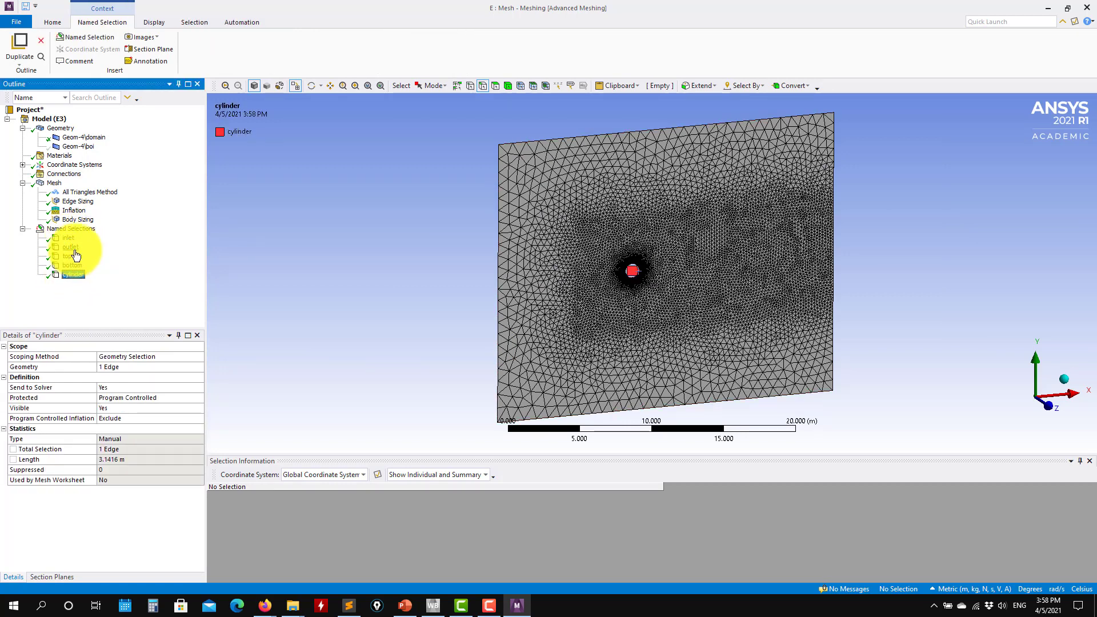
Repair overlapping named selections, then display the Mesh node's overall settings
{"action": "left_click", "coordinate": [74, 229]}
{"action": "right_click", "coordinate": [78, 229]}
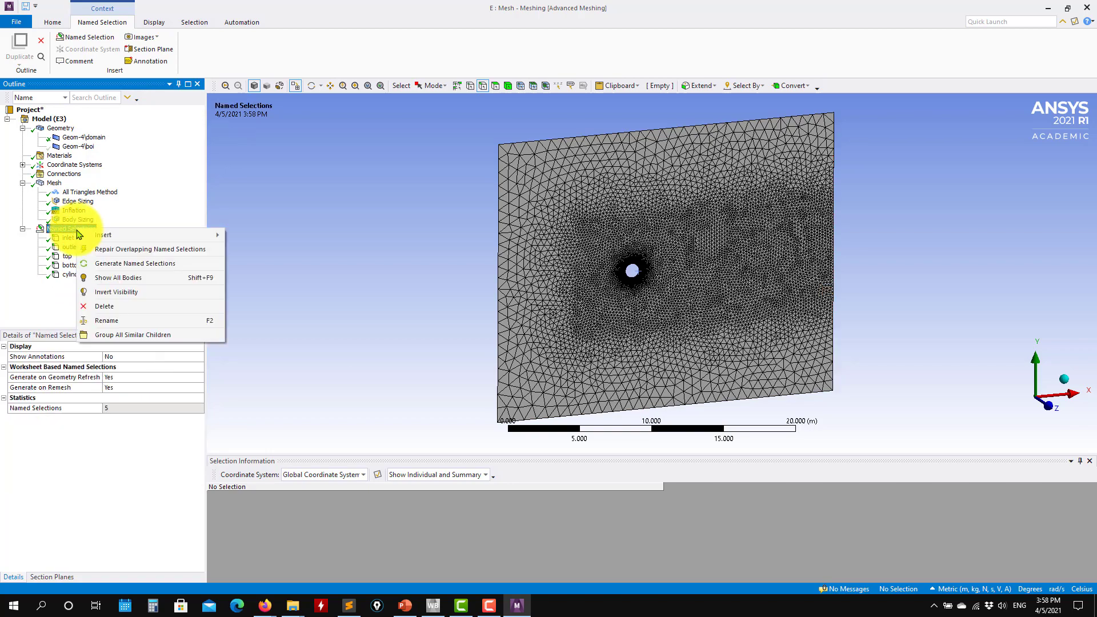
{"action": "left_click", "coordinate": [140, 254]}
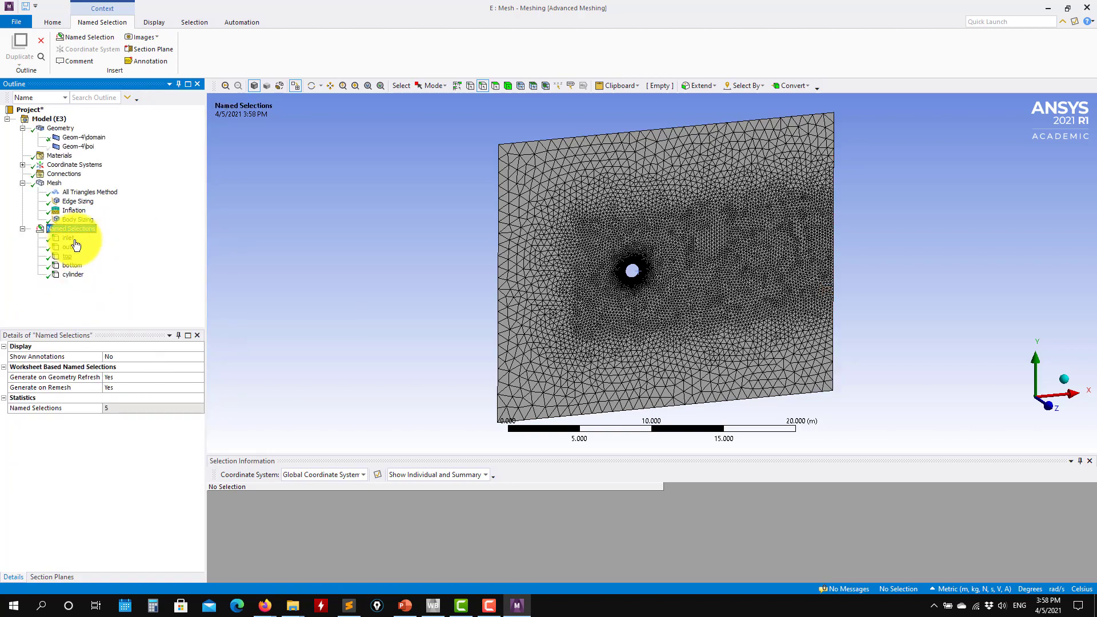
{"action": "middle_click_drag", "start_coordinate": [414, 270], "coordinate": [502, 293]}
{"action": "scroll", "coordinate": [425, 298], "scroll_direction": "up", "scroll_amount": 2}
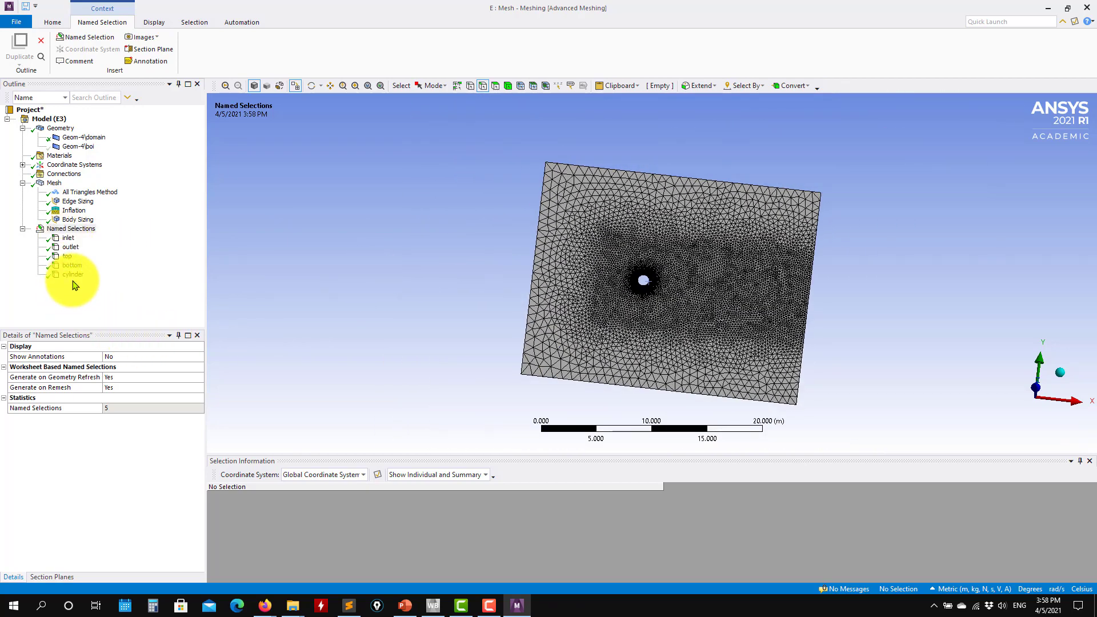
{"action": "left_click", "coordinate": [54, 183]}
Show mesh statistics (9314 nodes, 17063 elements) and review Body Sizing and Inflation (8 layers, growth 1.2)
{"action": "left_click", "coordinate": [4, 491]}
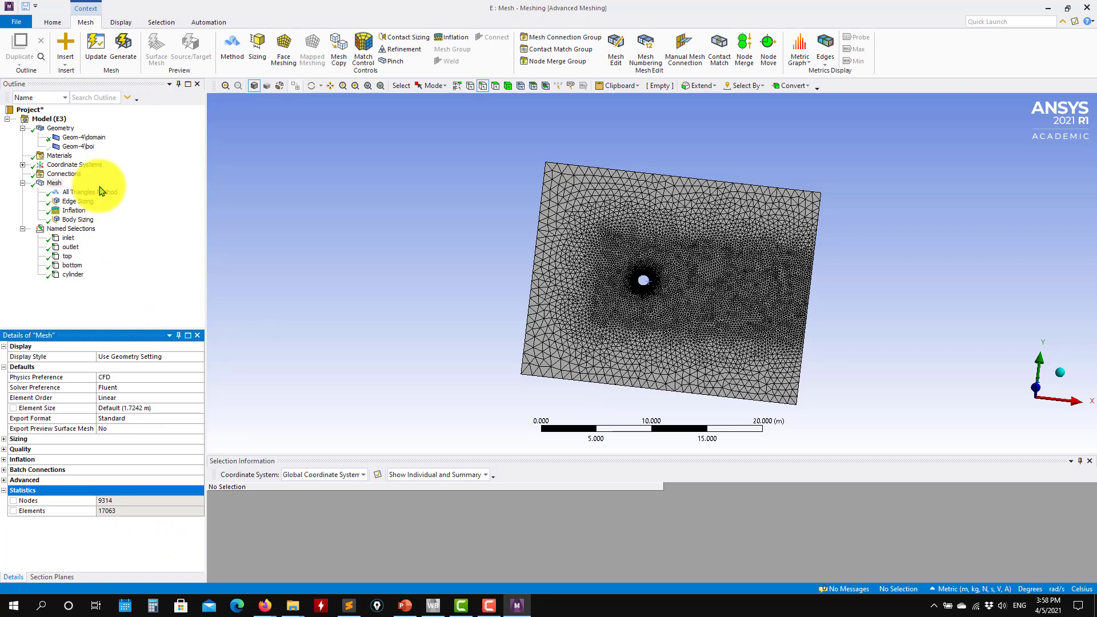
{"action": "middle_click_drag", "start_coordinate": [673, 282], "coordinate": [710, 294]}
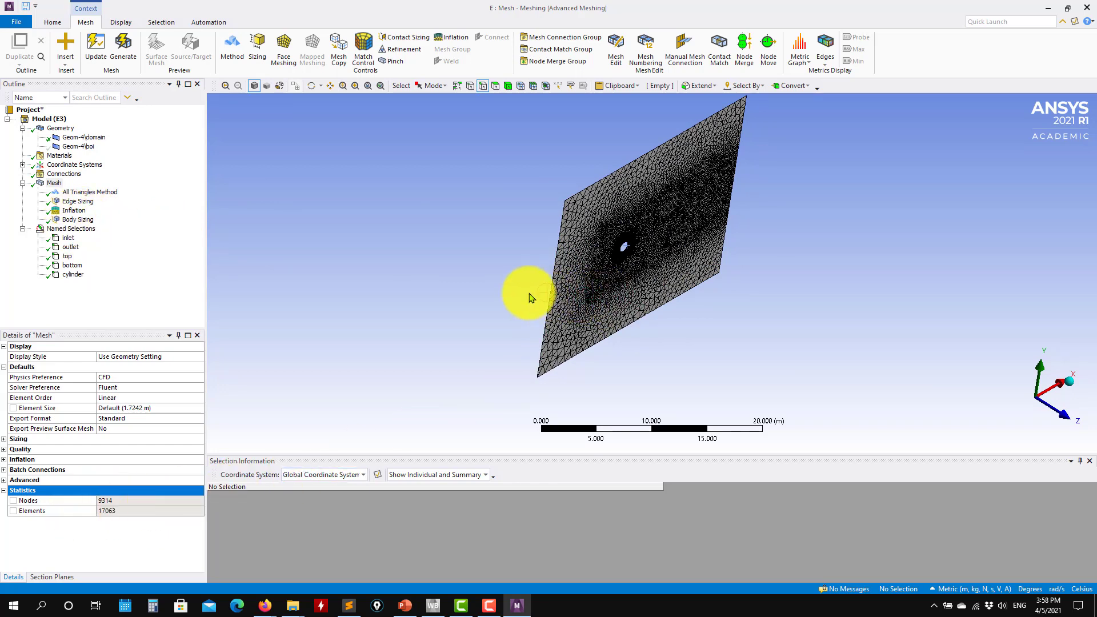
{"action": "left_click", "coordinate": [86, 220]}
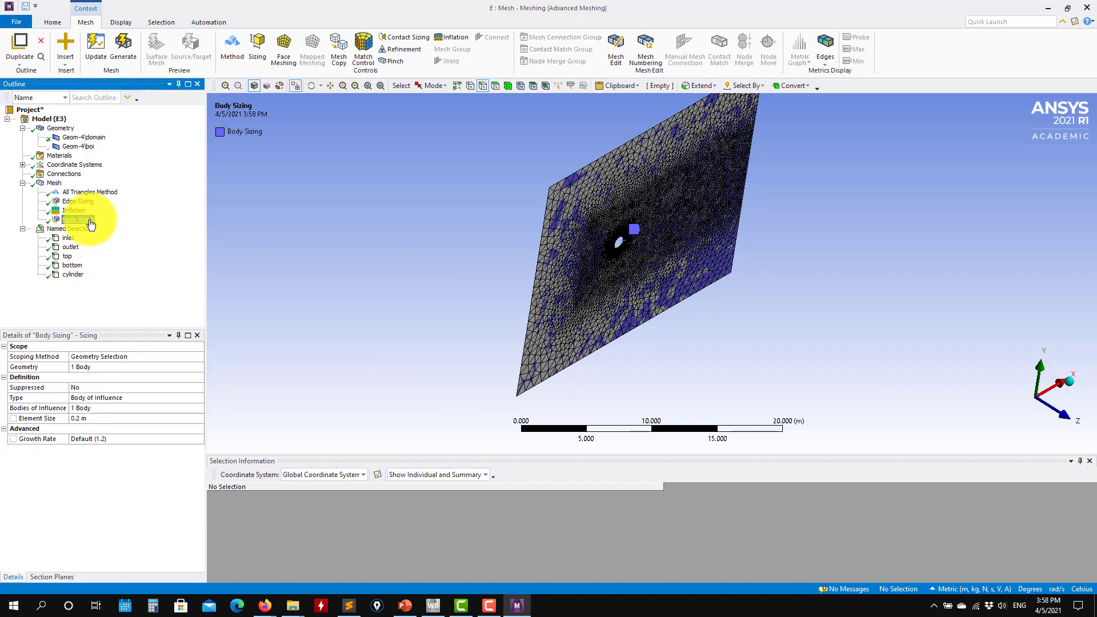
{"action": "left_click", "coordinate": [73, 210]}
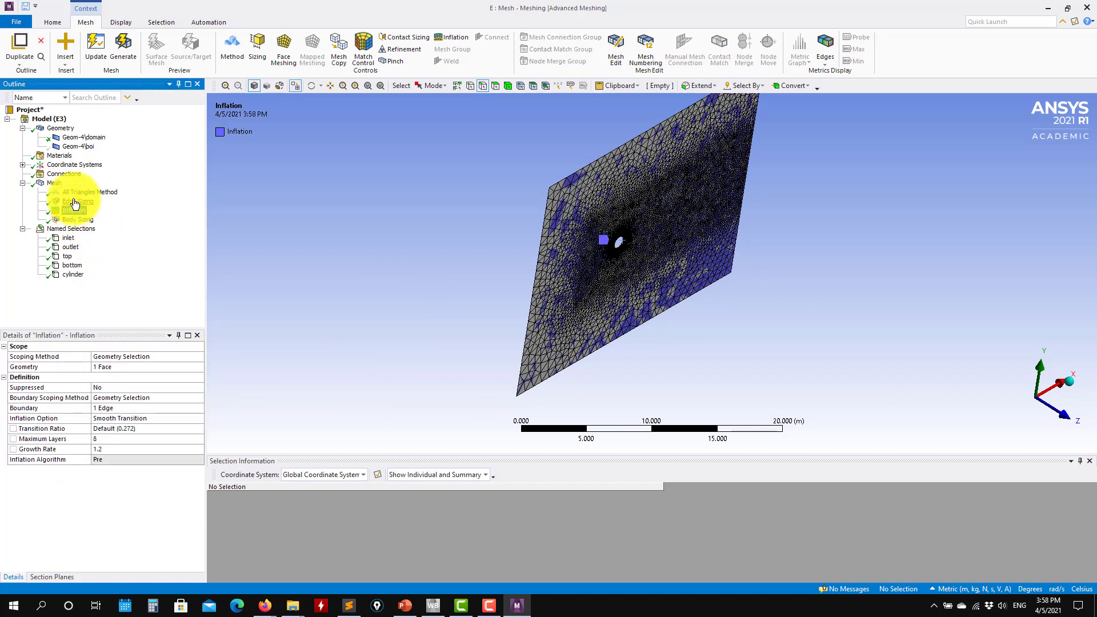